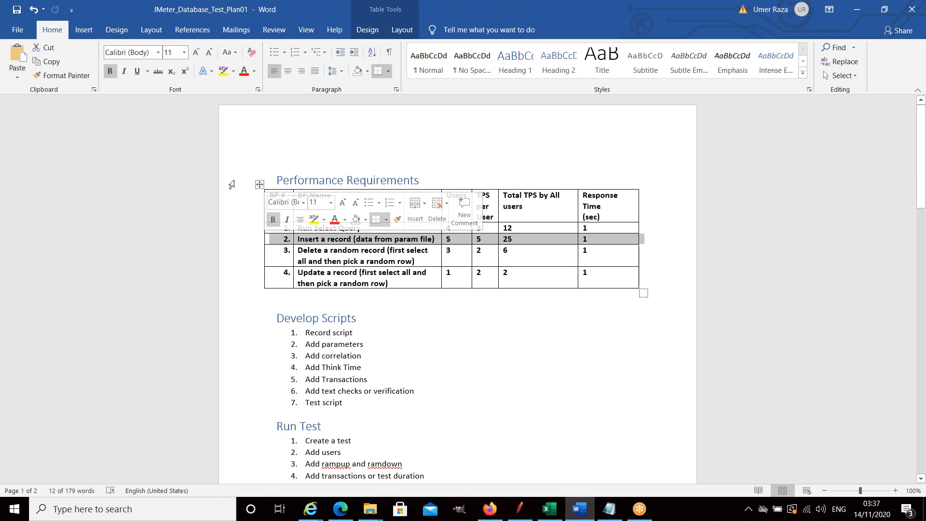
Set the font size of the "Insert a record" row in the Performance Requirements table to 20.
click(184, 52)
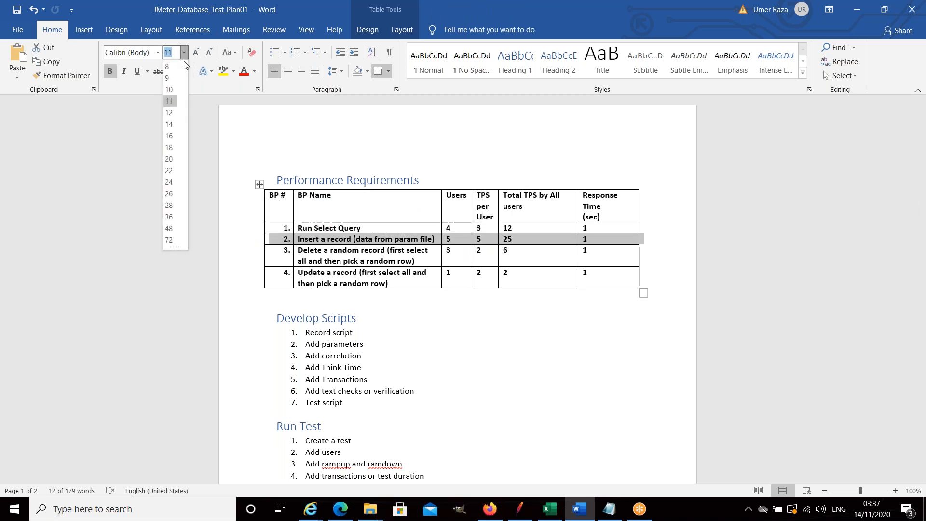
click(169, 160)
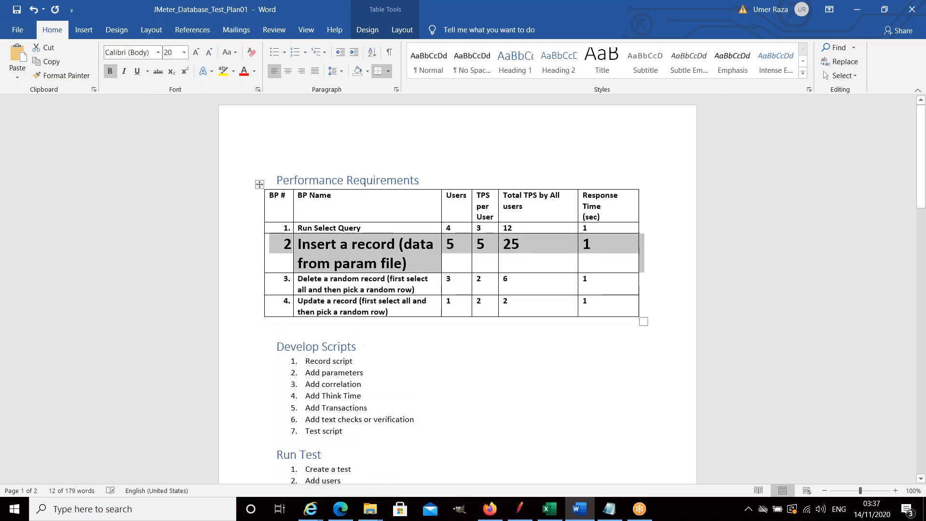
click(469, 361)
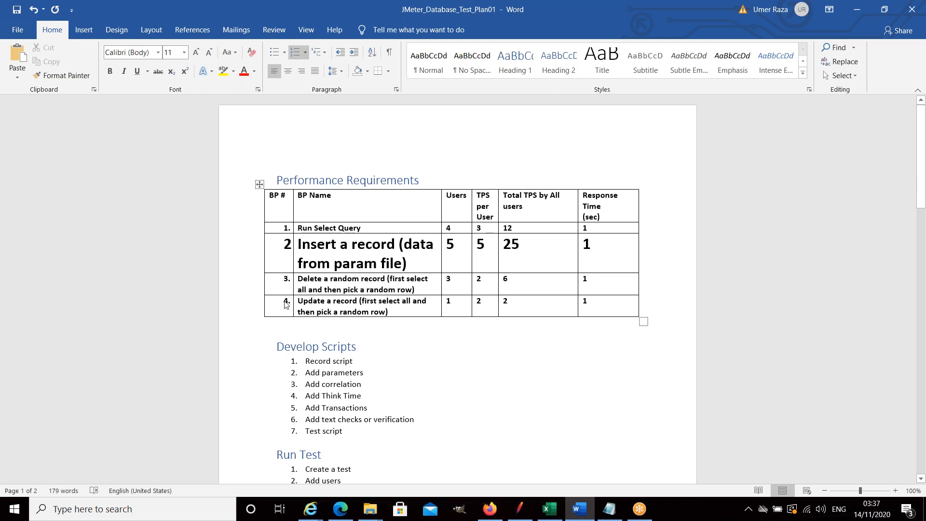
Set the font size of the "Update a record" row in the Performance Requirements table to 22.
click(255, 309)
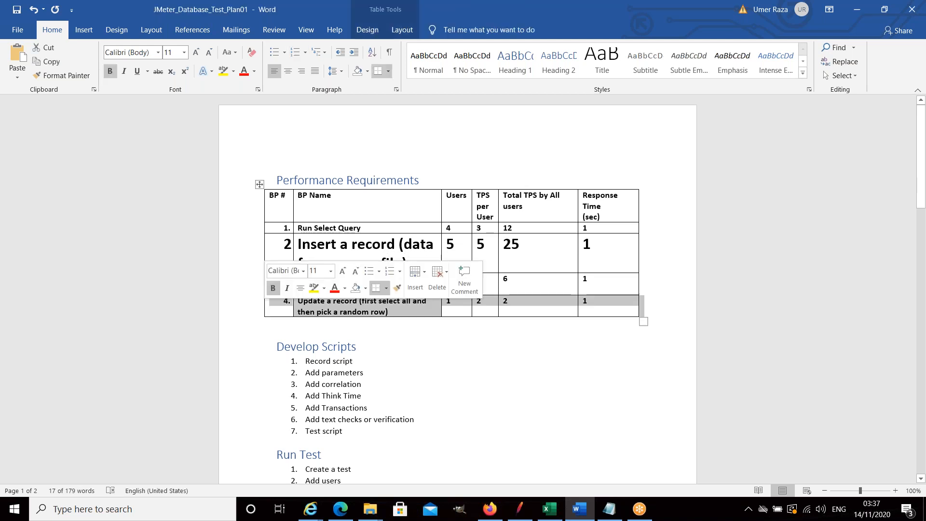
click(343, 306)
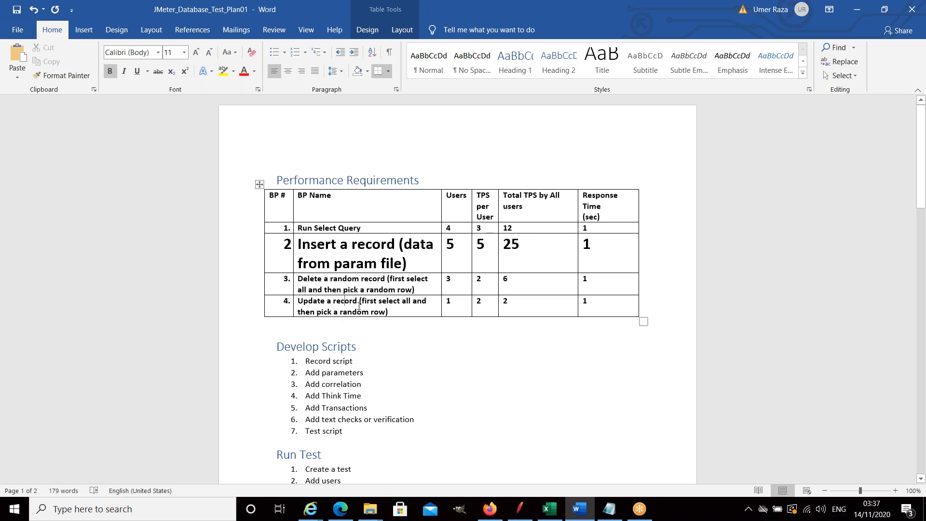
click(242, 310)
right_click(328, 313)
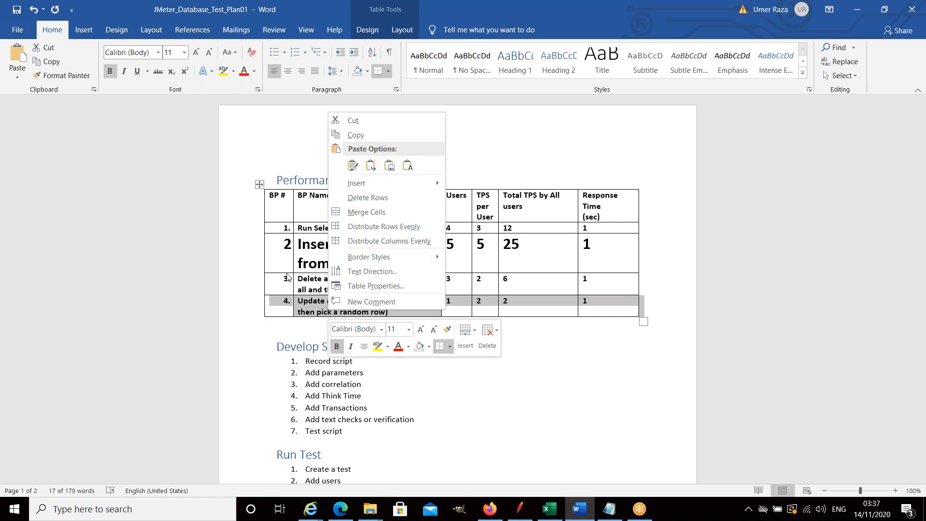
click(184, 53)
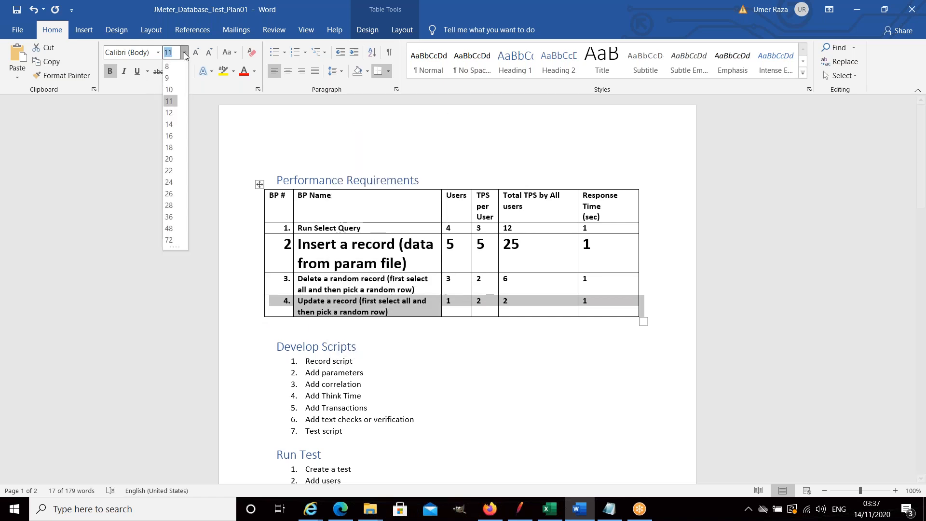
click(169, 170)
click(379, 329)
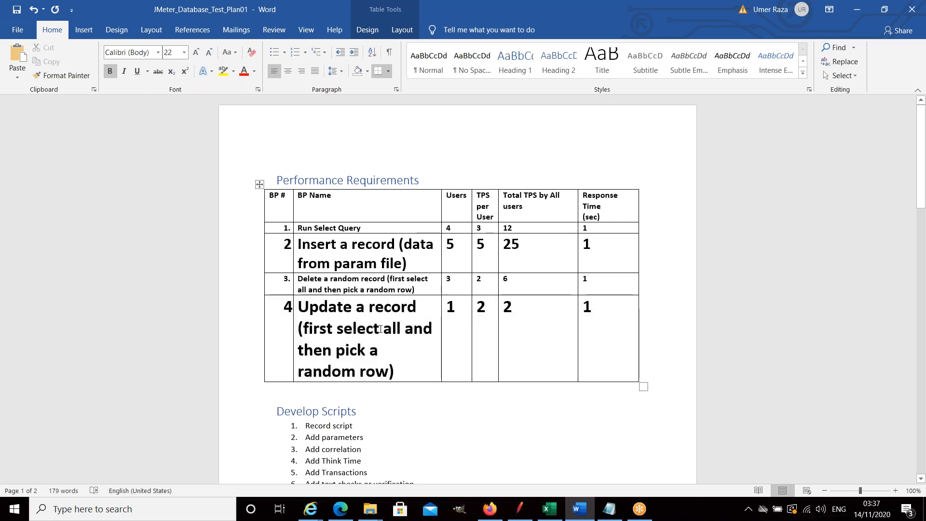
Review the Develop Scripts, Run Test and Analyze Results sections of the test plan document.
scroll(381, 329, down, 3)
scroll(381, 329, down, 1)
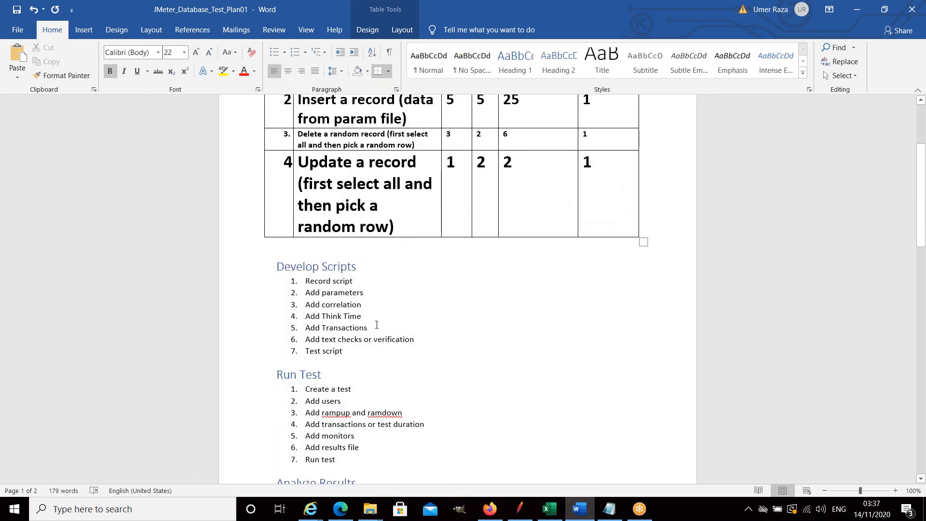
scroll(361, 314, down, 2)
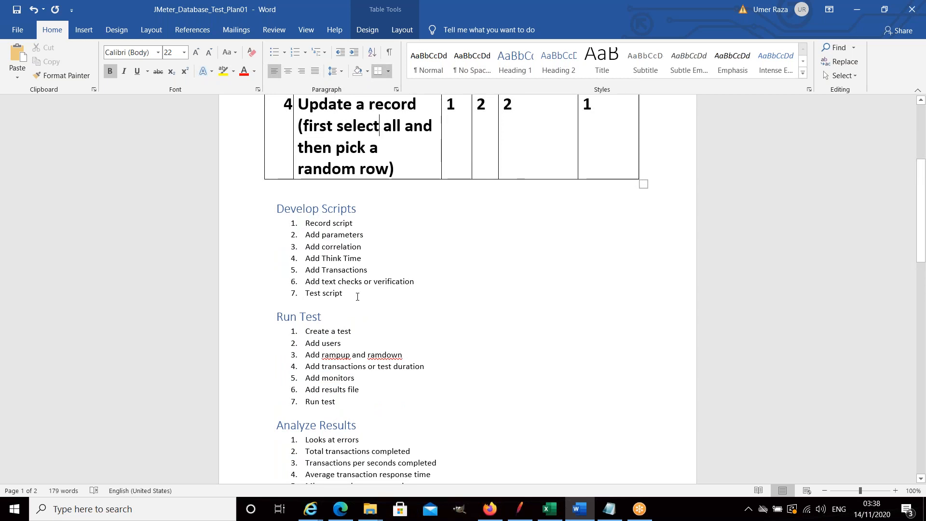
scroll(357, 297, down, 2)
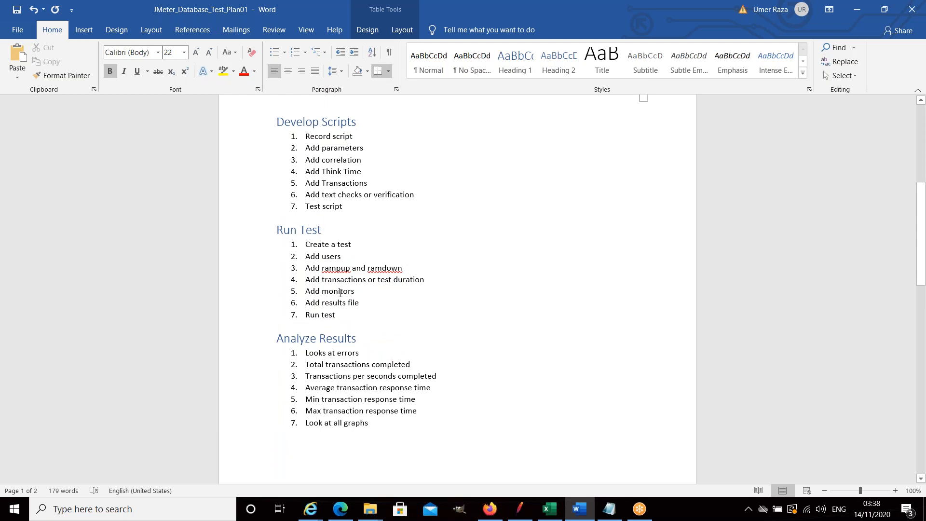
scroll(341, 293, down, 2)
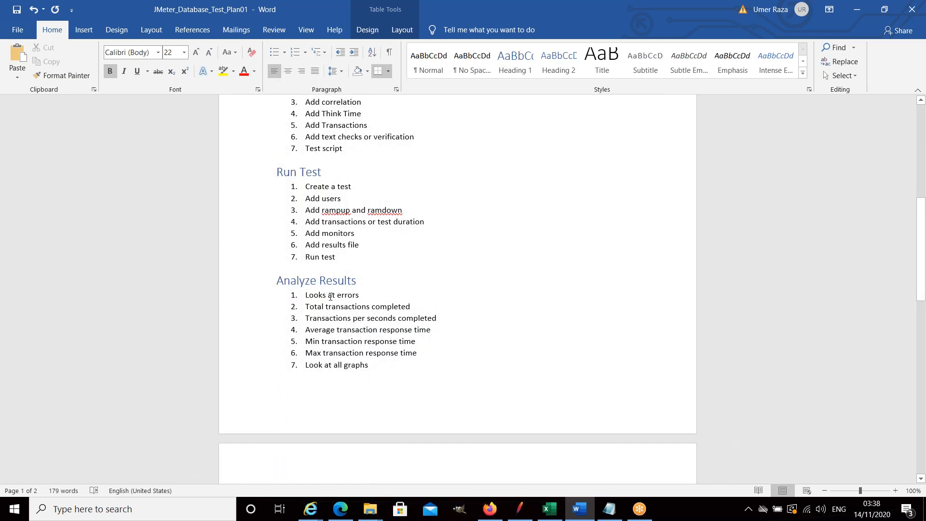
scroll(331, 296, down, 1)
scroll(331, 297, up, 10)
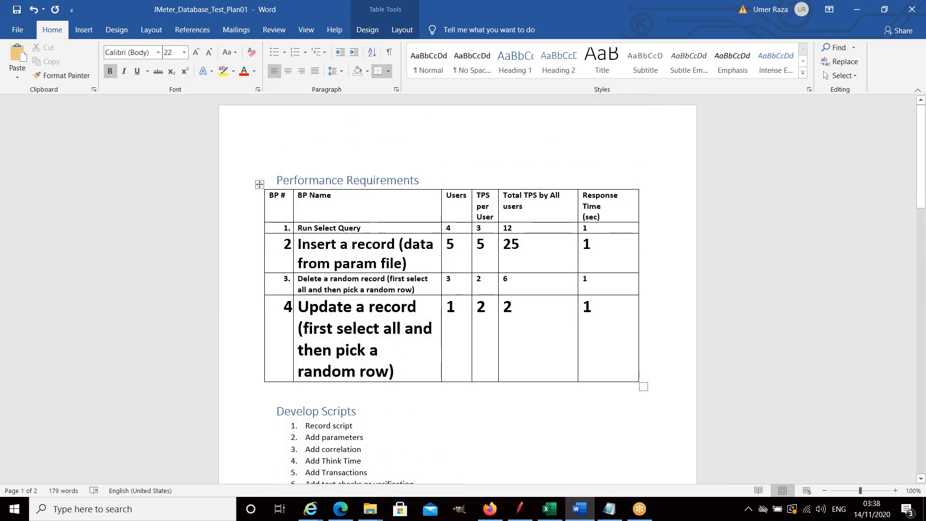
click(238, 319)
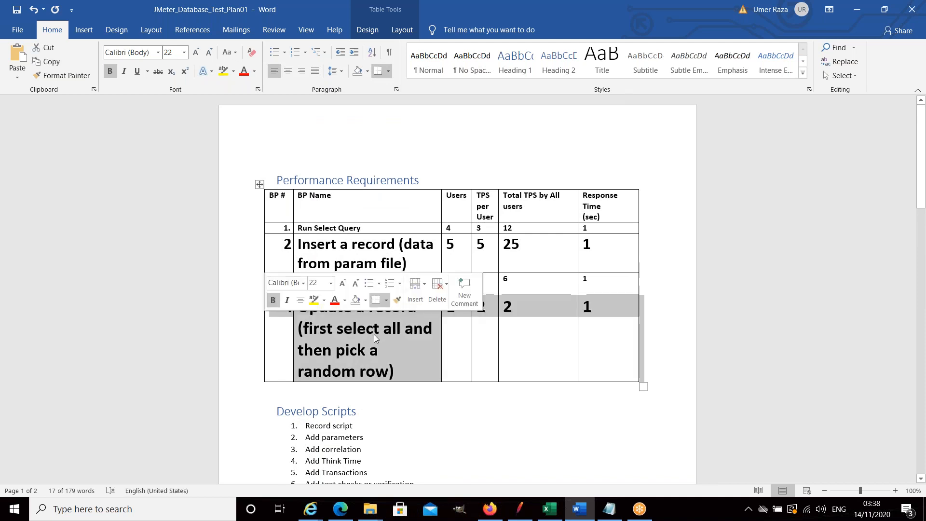
click(406, 331)
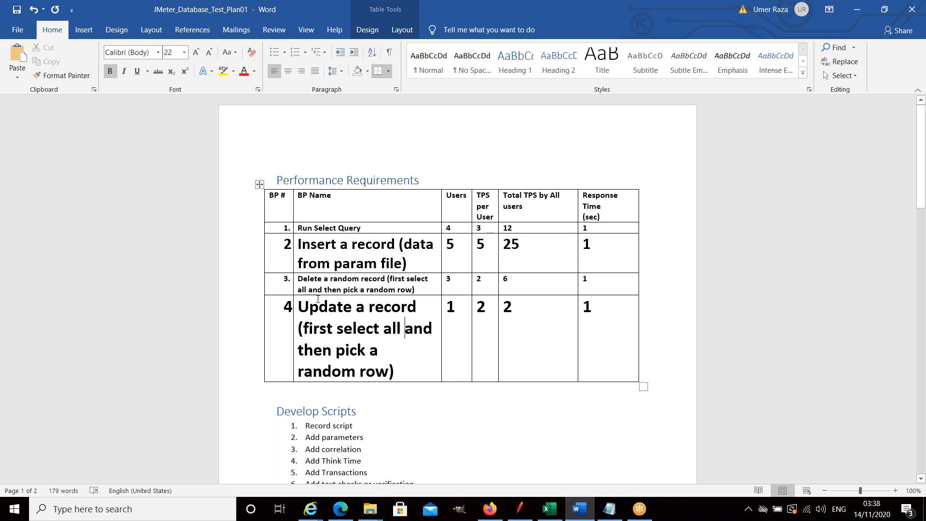
click(238, 326)
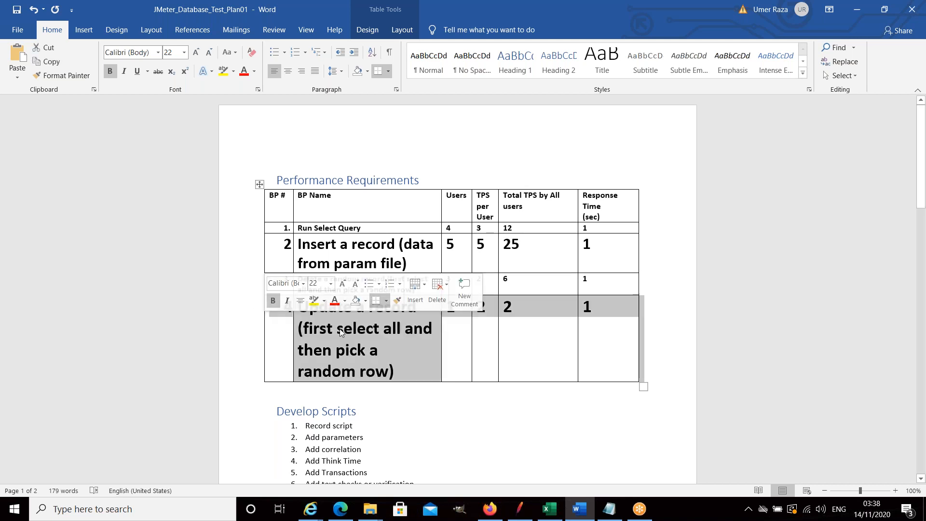
click(364, 334)
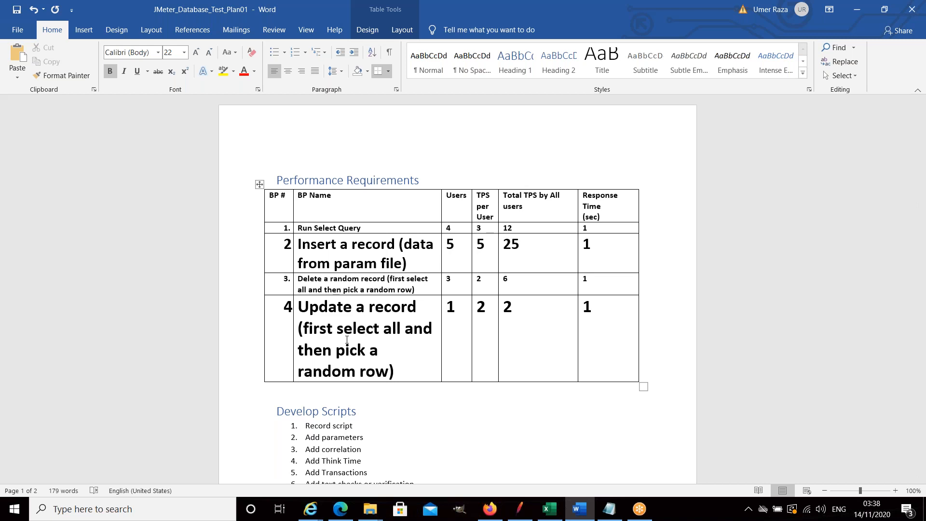
Set the "Update a record" row's Users value to 3 and its Total TPS by All users to 6.
click(458, 311)
key(BackSpace)
text(3)
click(519, 308)
key(BackSpace)
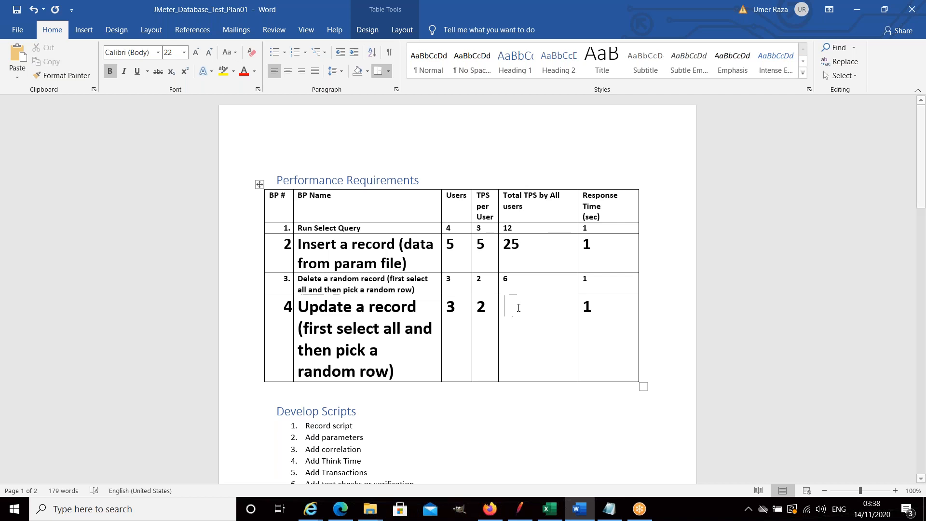
text(6)
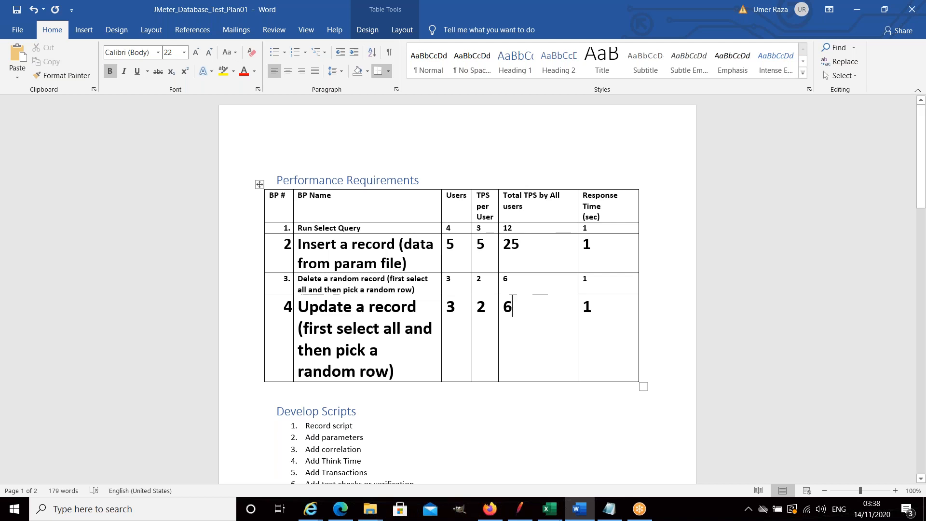
drag(583, 308, 593, 308)
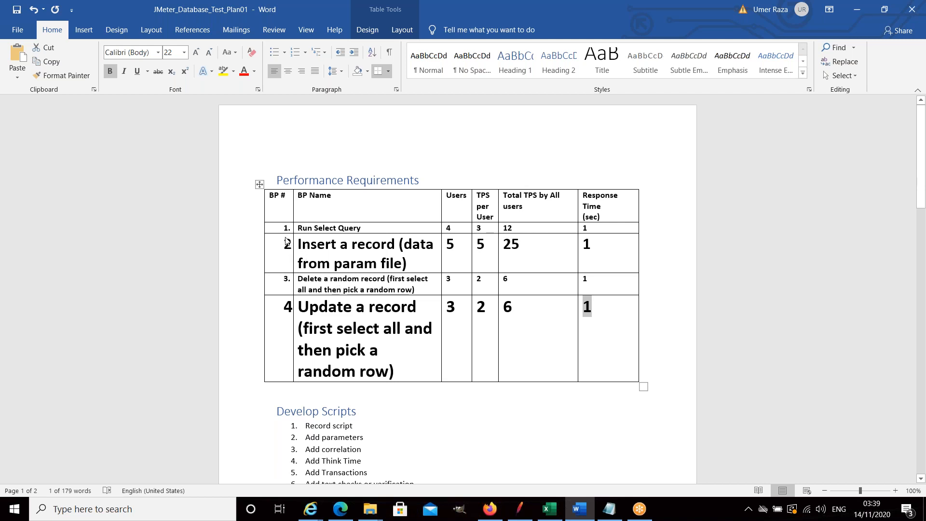
drag(283, 229, 530, 284)
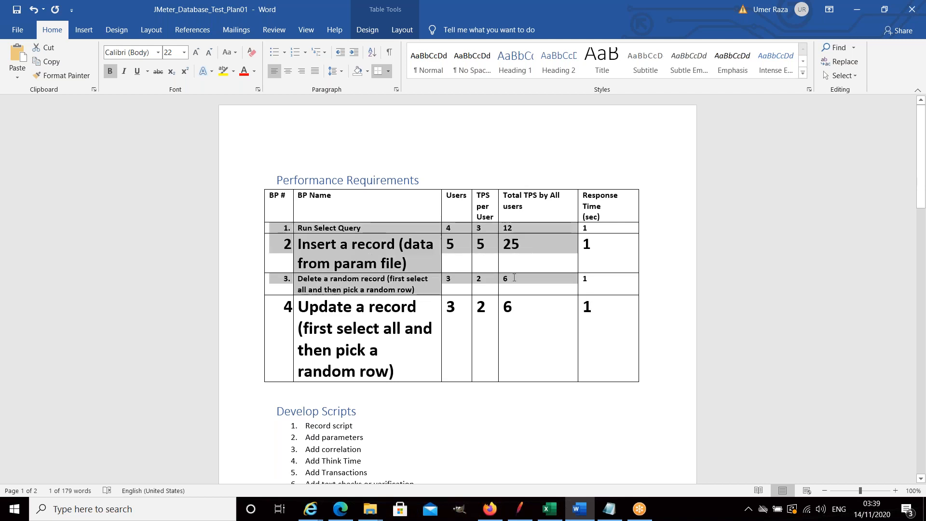
click(253, 344)
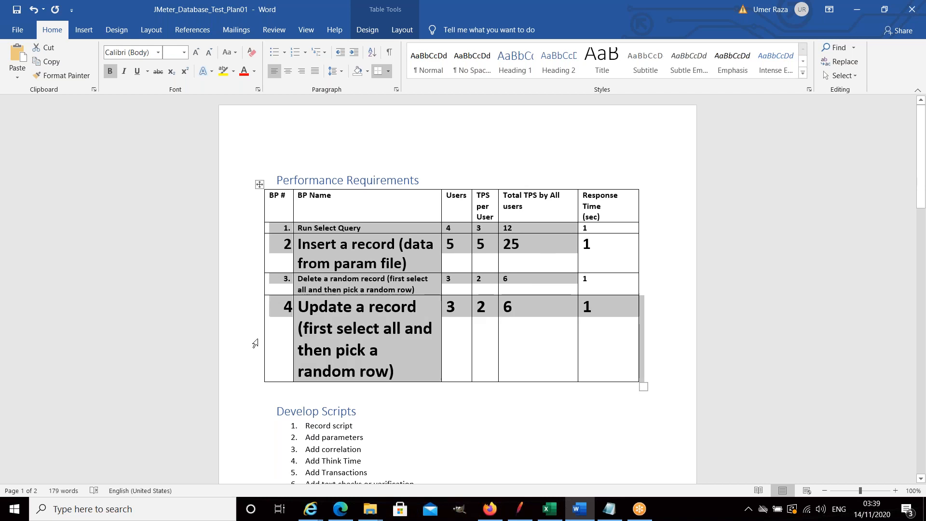
click(513, 414)
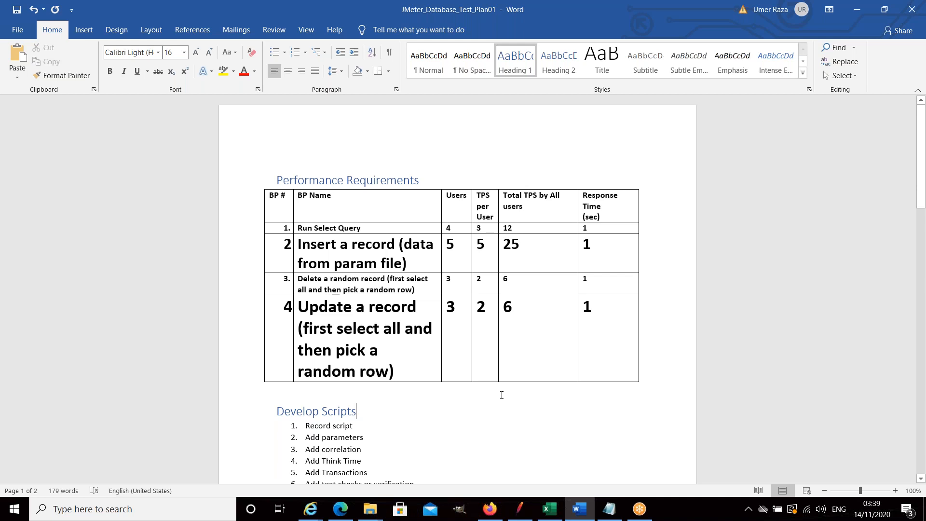
Switch to Apache JMeter and review the test plan's root settings, both customer CSV data set configs and the Employee_DB JDBC connection configuration.
click(519, 509)
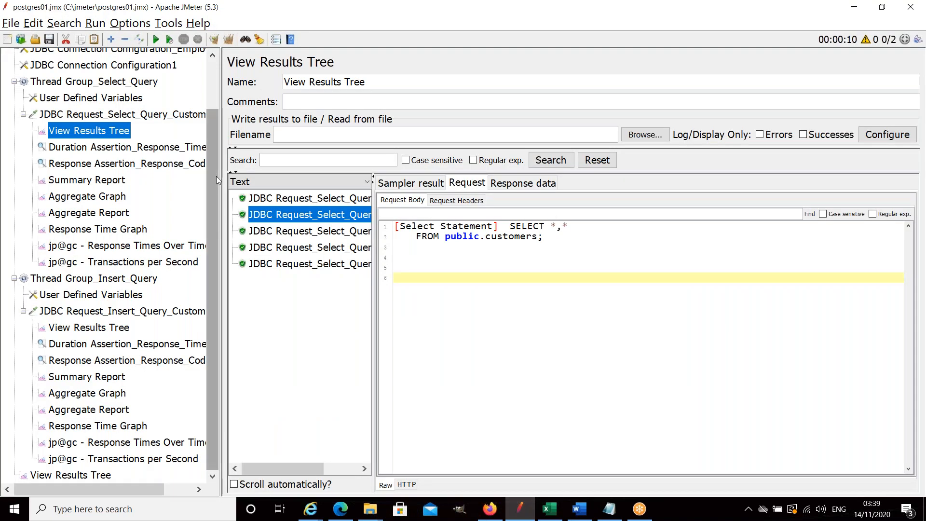
scroll(216, 170, up, 3)
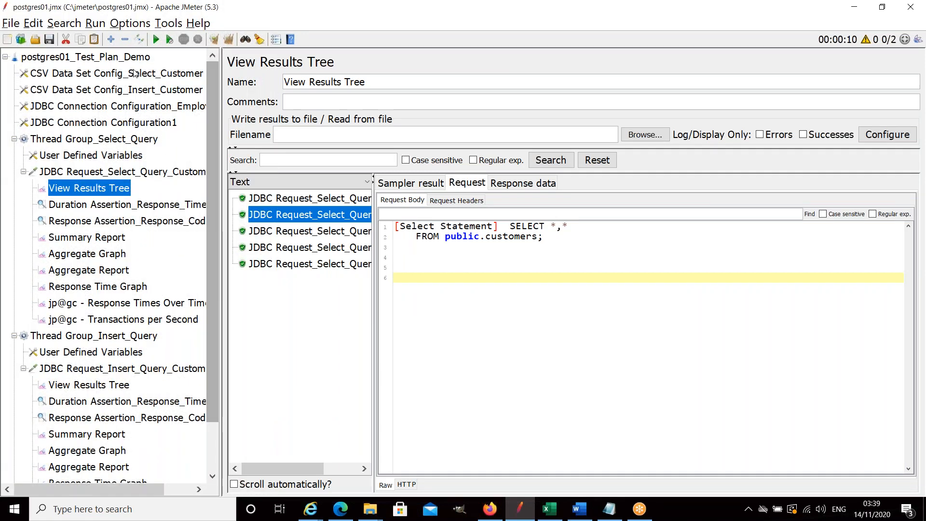
click(86, 58)
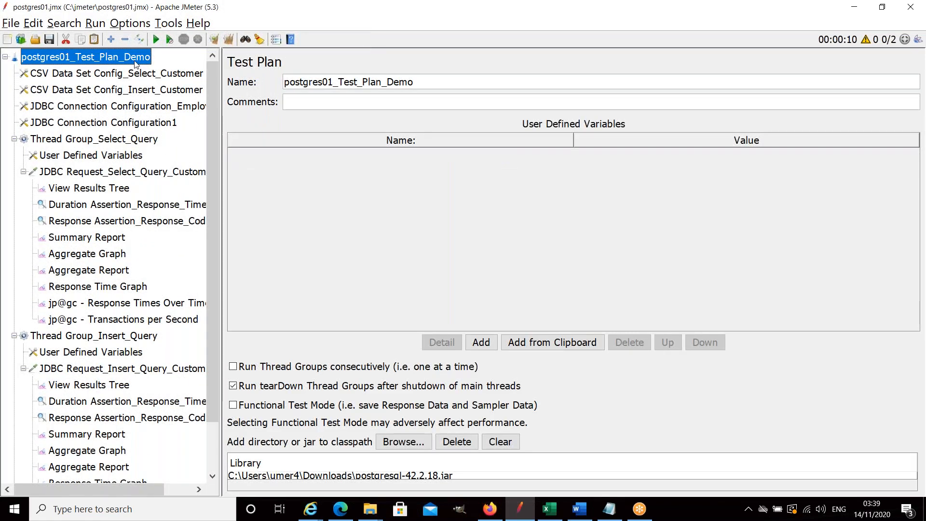
click(130, 75)
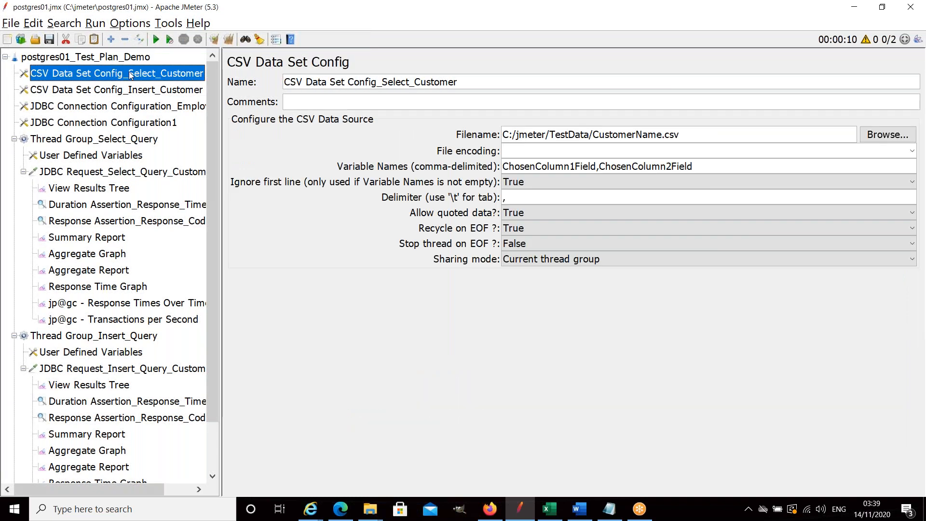
click(146, 93)
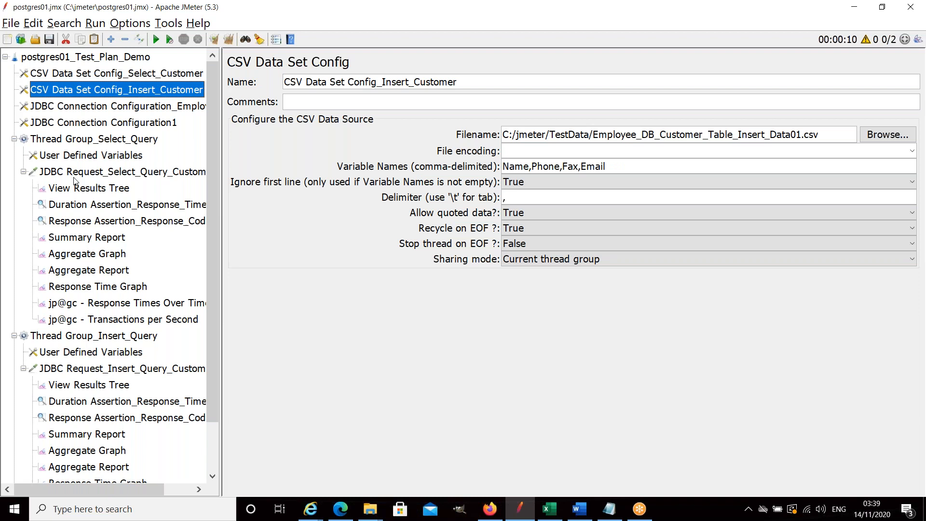
click(97, 108)
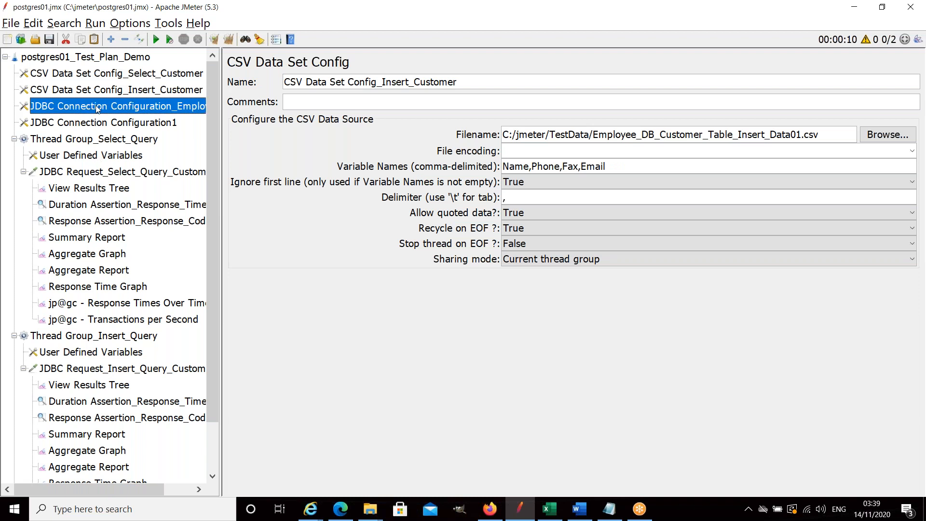
Examine Thread Group_Select_Query with its user defined variables, JDBC select request, View Results Tree and response time duration assertion.
click(135, 140)
click(129, 154)
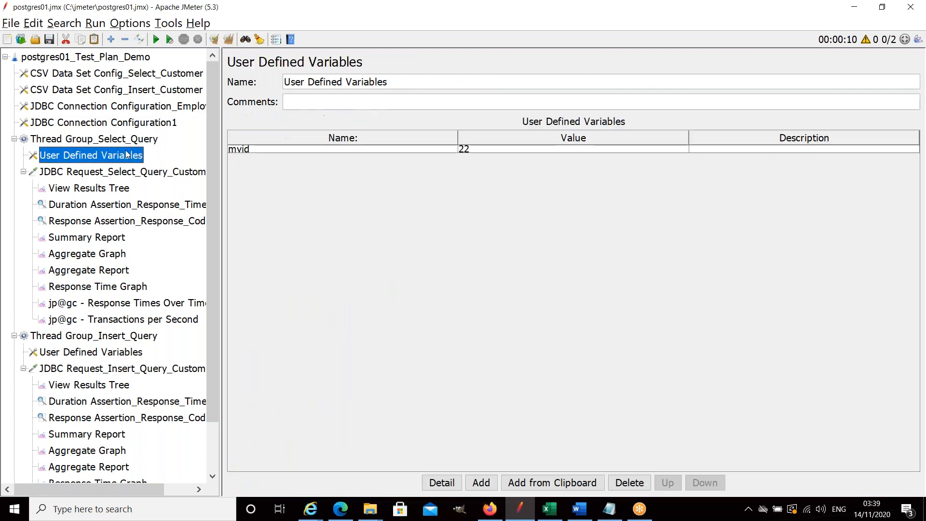
click(128, 173)
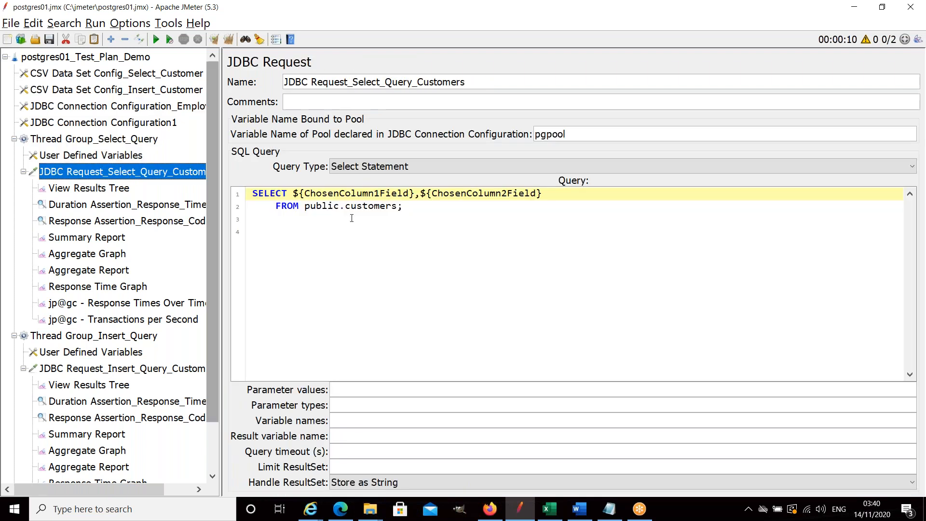
click(369, 194)
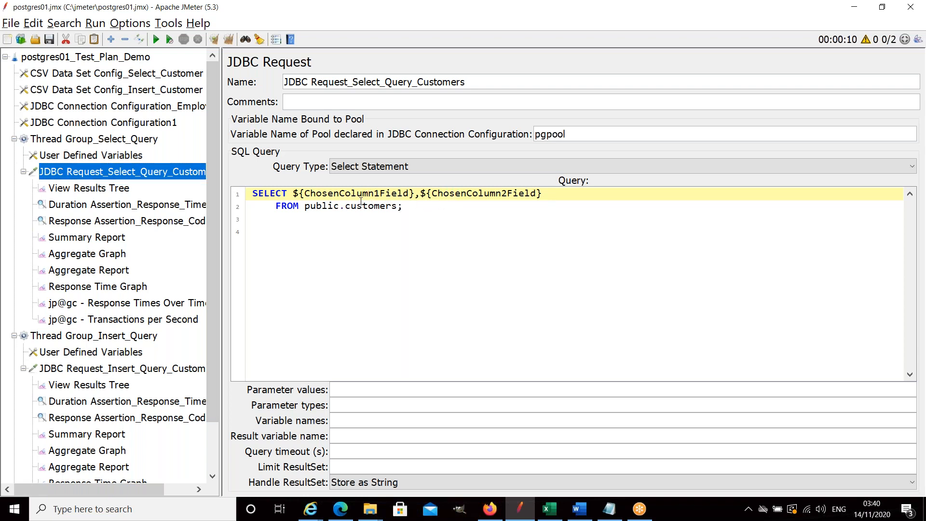
click(120, 192)
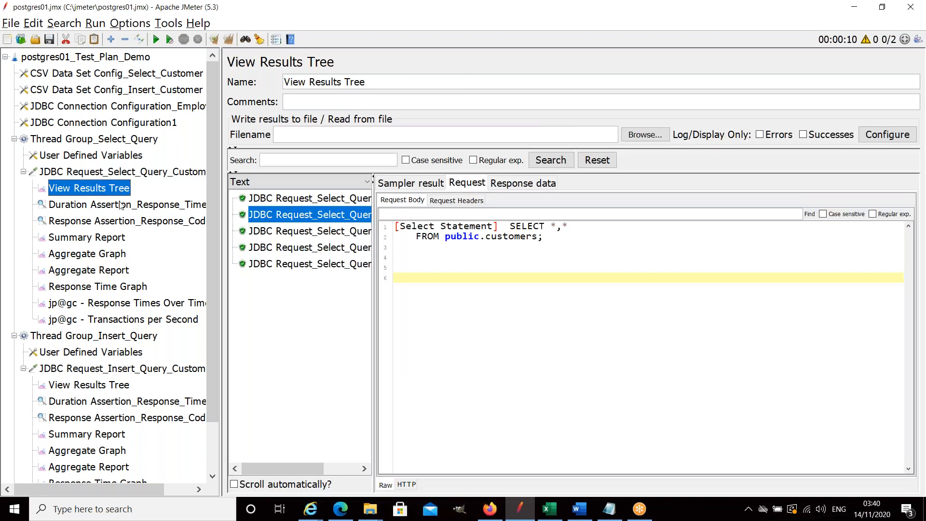
click(120, 206)
scroll(118, 217, down, 2)
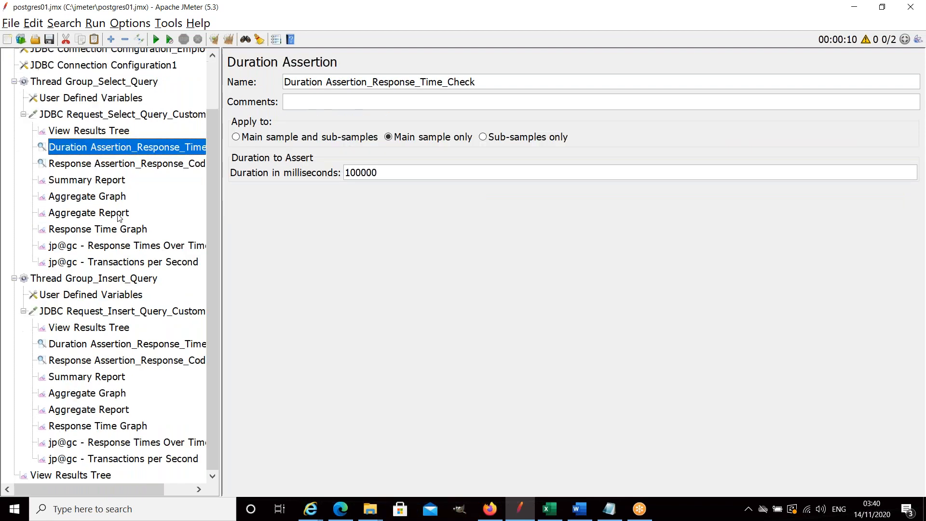
scroll(118, 217, up, 2)
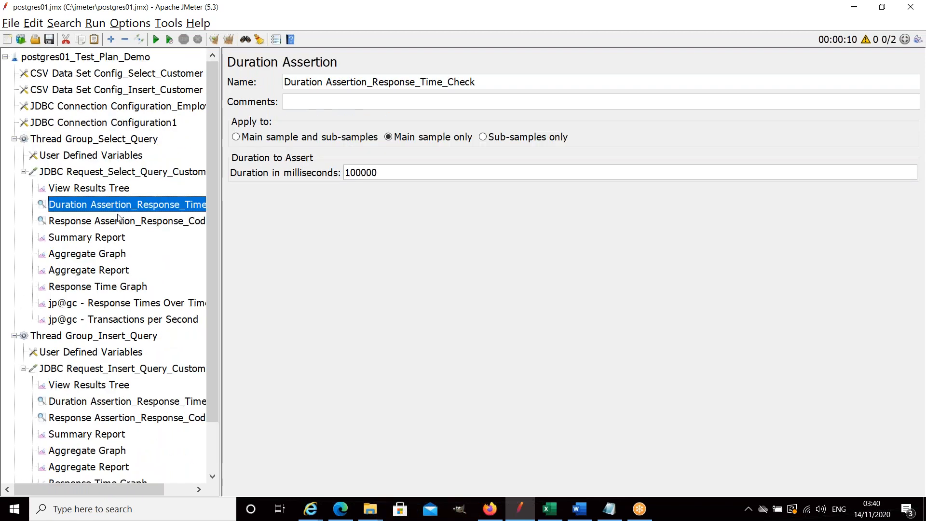
Switch to the JMeter_Database_Test_Plan01 document in Word and highlight the "Update a record" row of the Performance Requirements table.
scroll(120, 216, down, 2)
scroll(120, 215, up, 2)
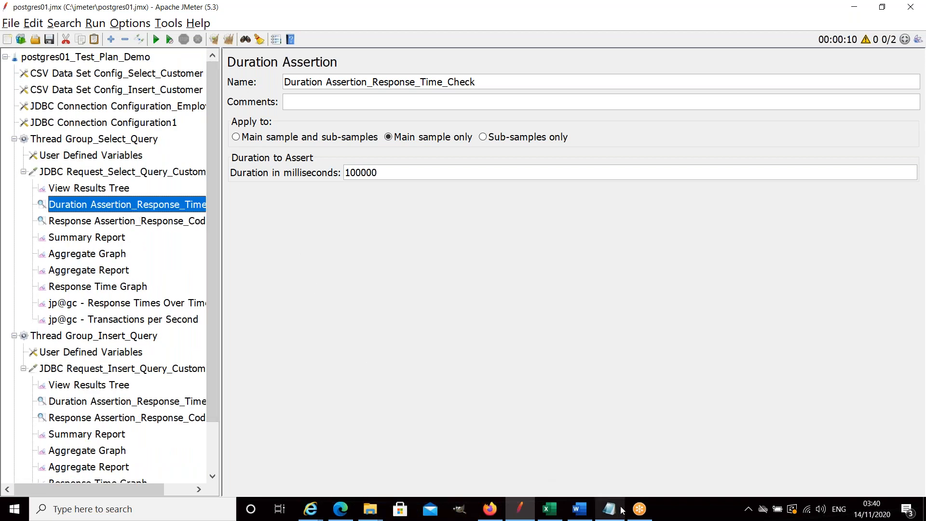
mouse_move(559, 513)
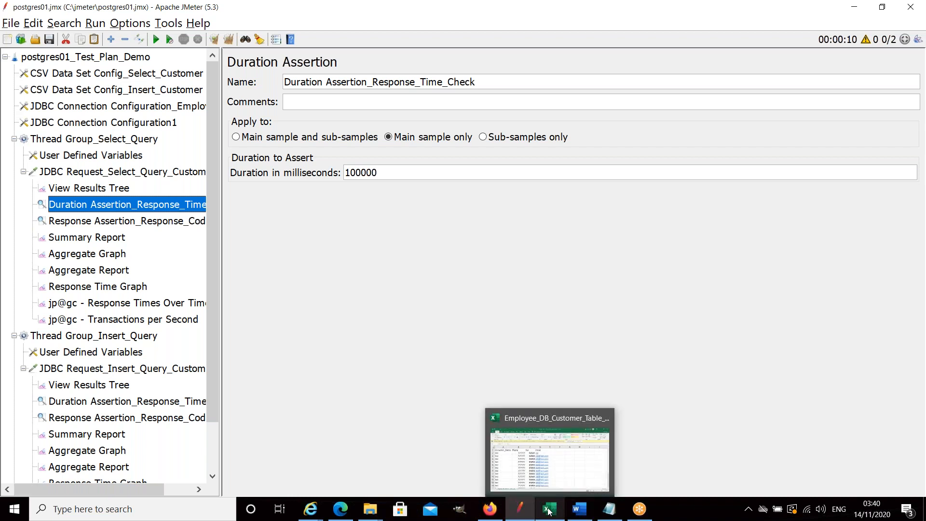
click(582, 515)
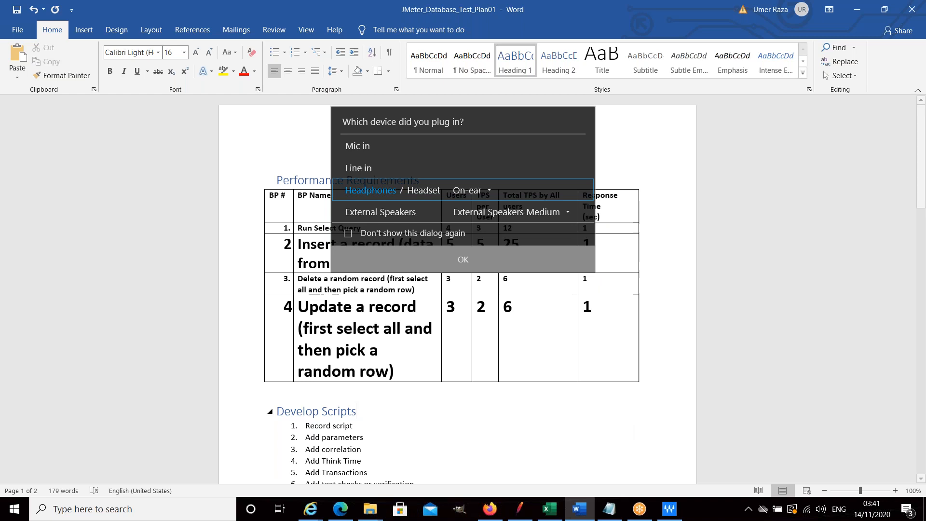
click(231, 369)
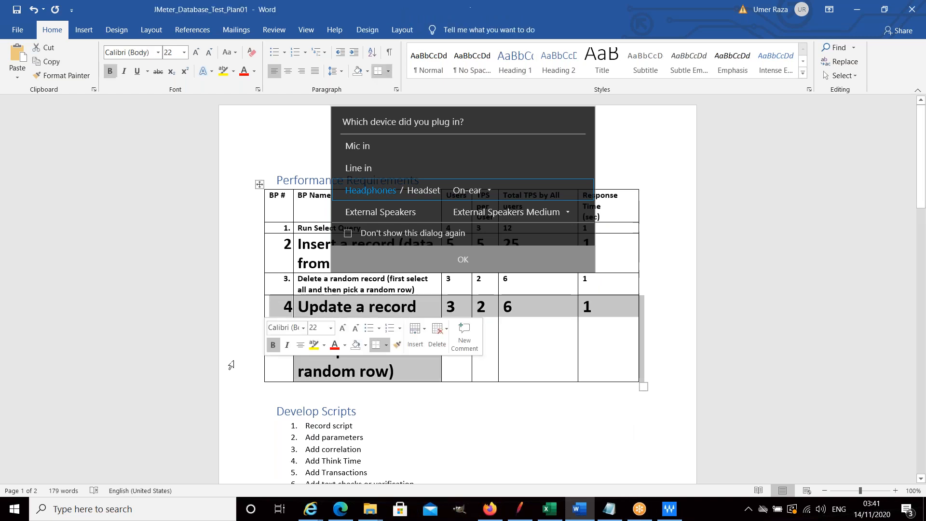
click(595, 433)
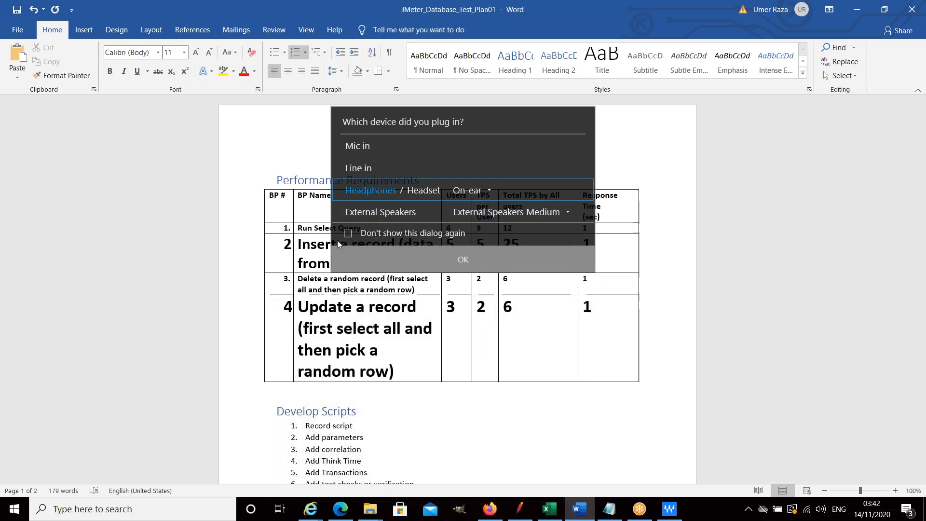
Move the audio device dialog off the requirements table and dismiss it, keeping the Headphones selection, and look over the document.
drag(473, 124, 317, 37)
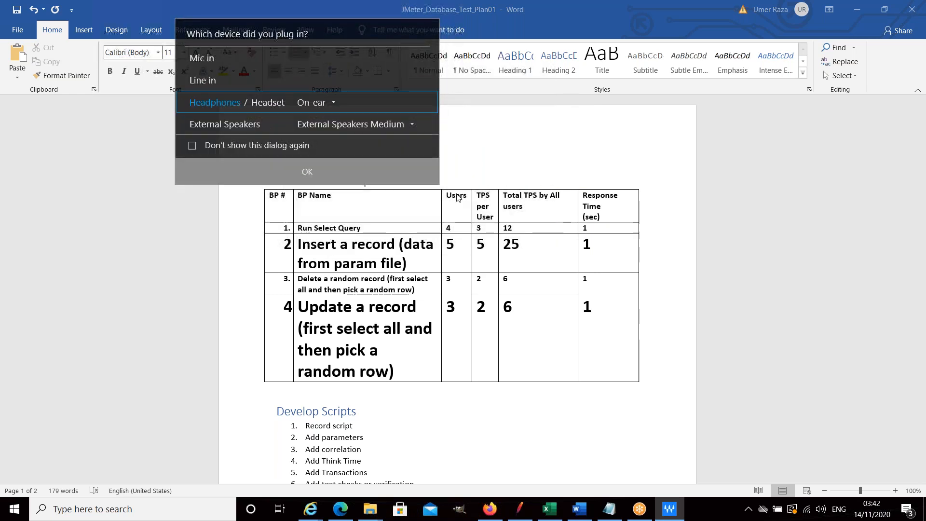
click(307, 174)
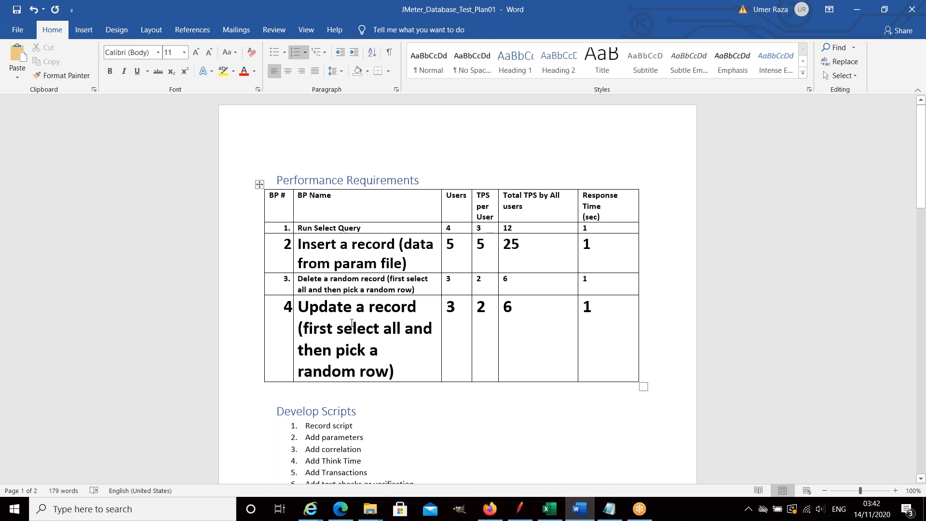
scroll(352, 323, down, 10)
scroll(346, 320, up, 10)
mouse_move(520, 509)
scroll(406, 336, down, 2)
scroll(406, 336, up, 2)
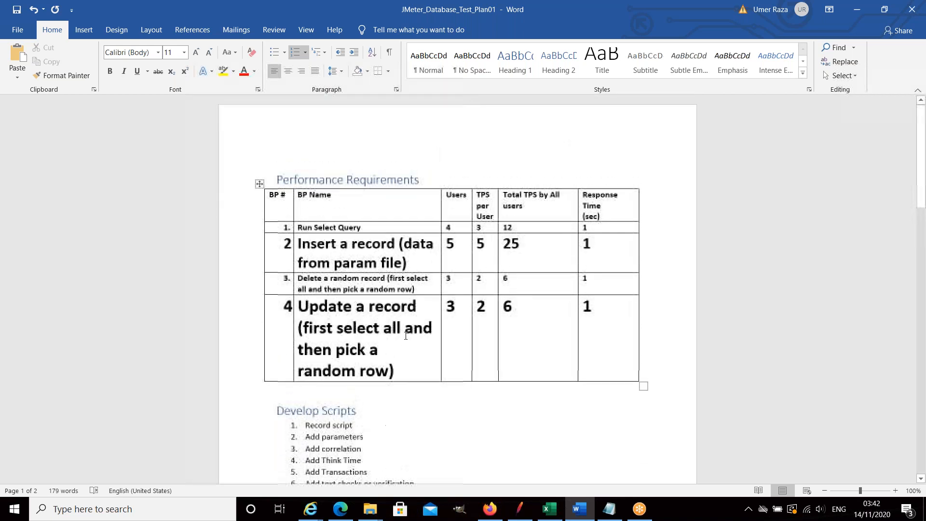
Switch back to Apache JMeter and recheck both customer CSV data set configs and the Employee_DB connection's database URL.
click(523, 509)
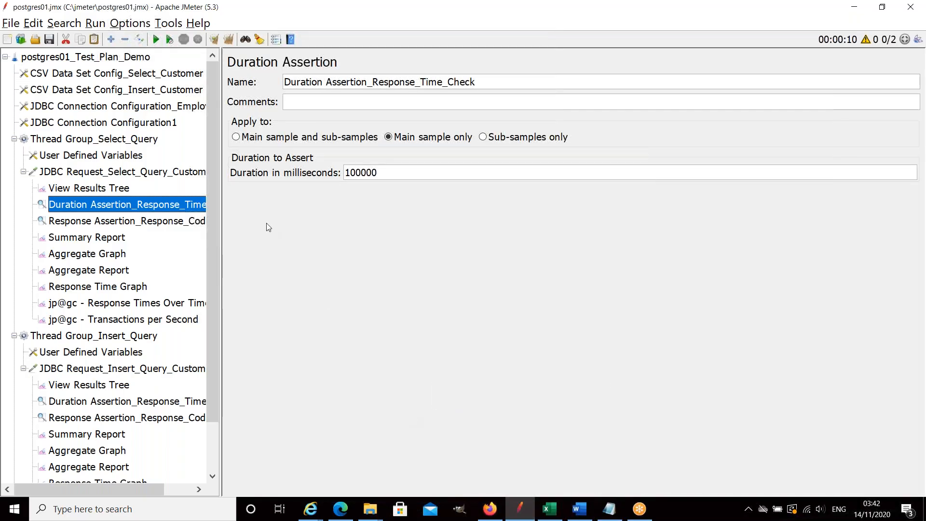
click(122, 91)
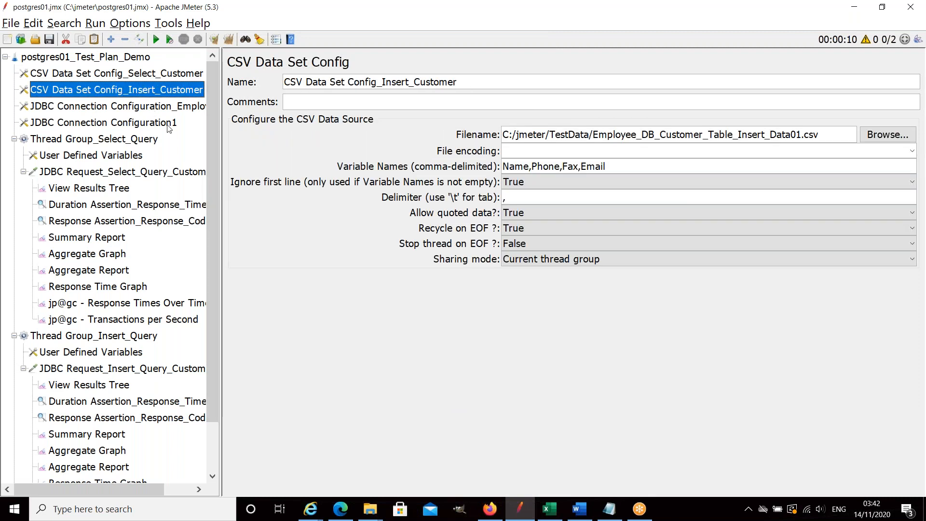
click(126, 75)
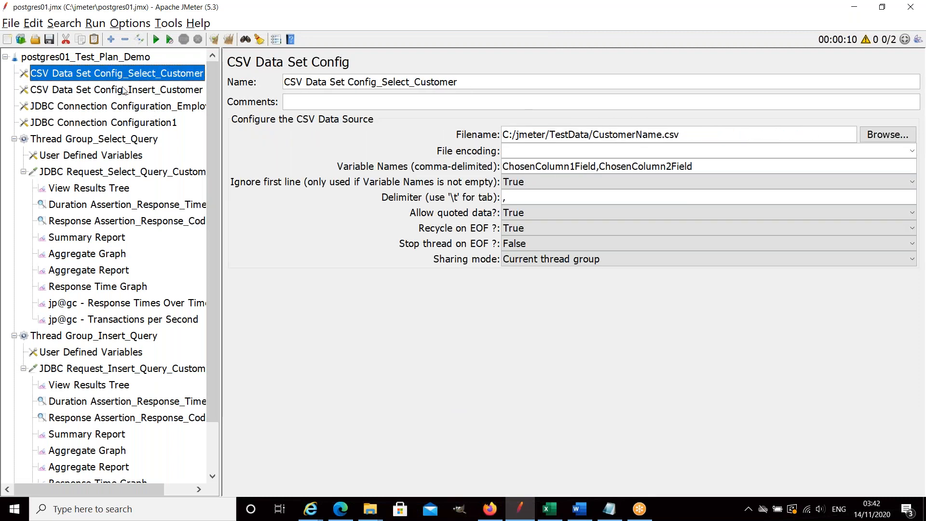
click(124, 90)
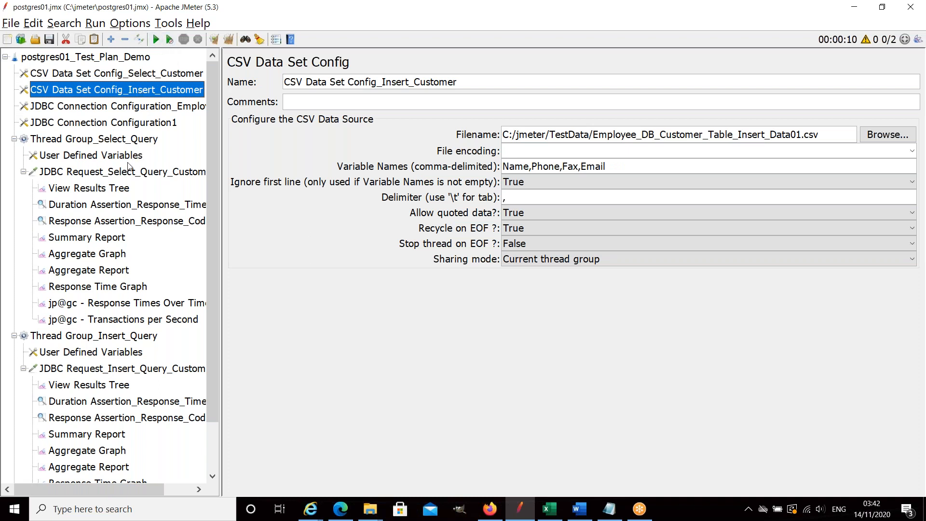
click(127, 109)
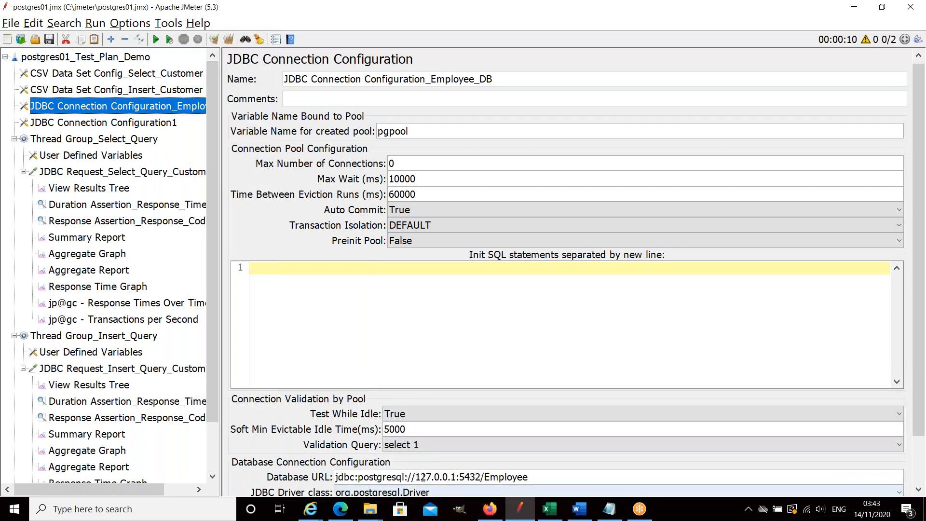
drag(528, 478, 485, 476)
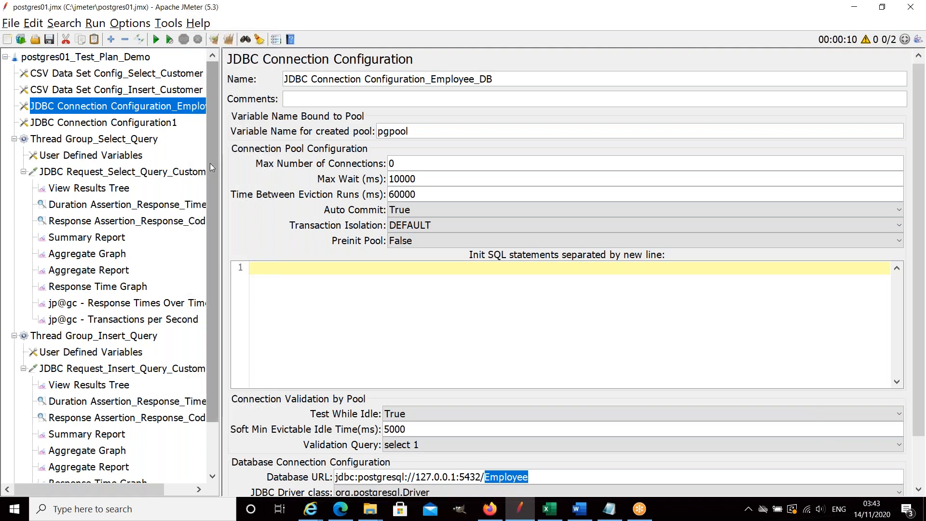
scroll(210, 163, down, 2)
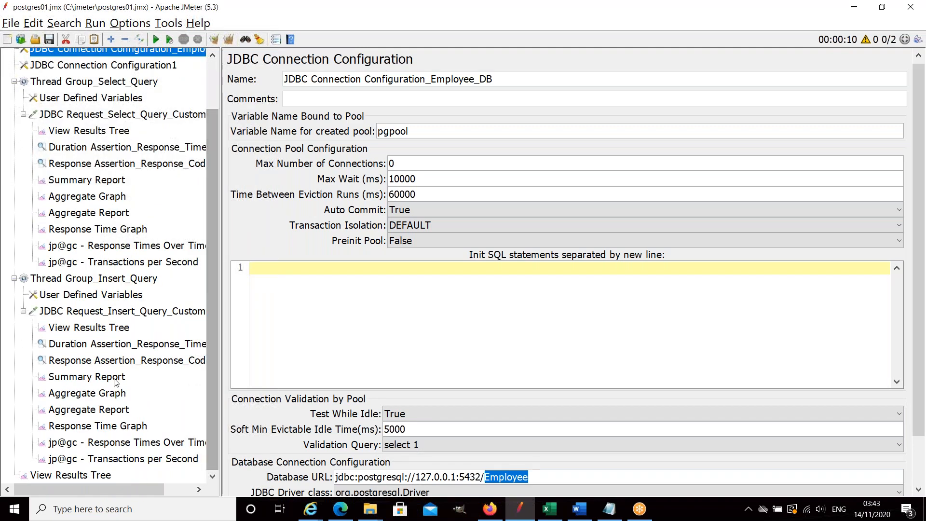
Show the plan-level View Results Tree, clear all previous results and run the test plan.
click(98, 475)
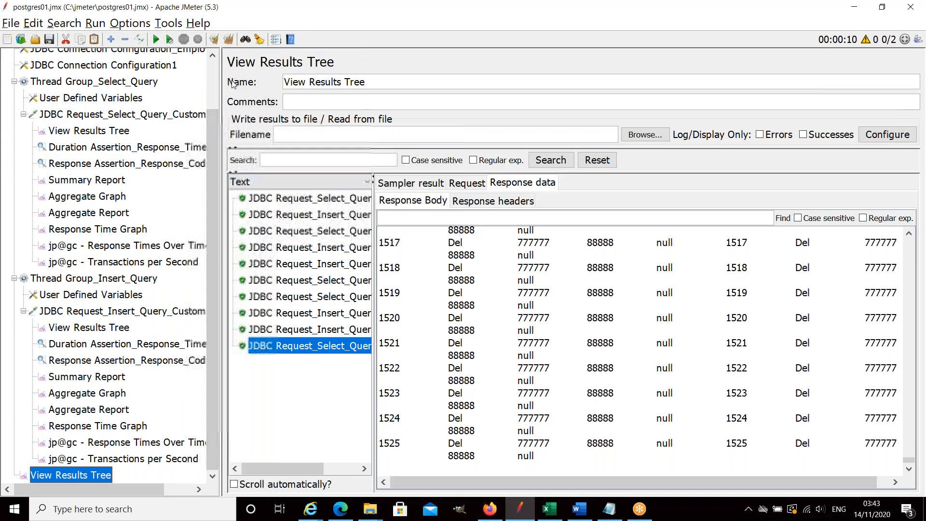
click(234, 42)
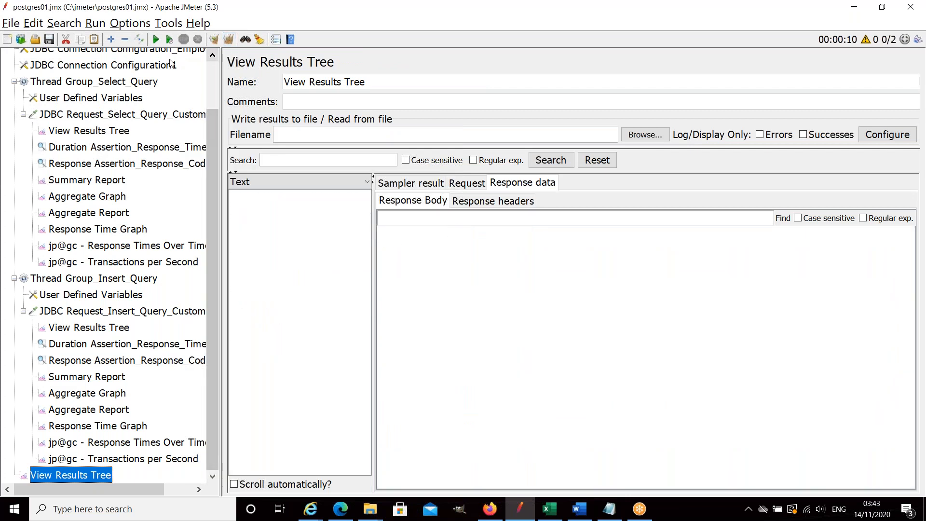
click(157, 42)
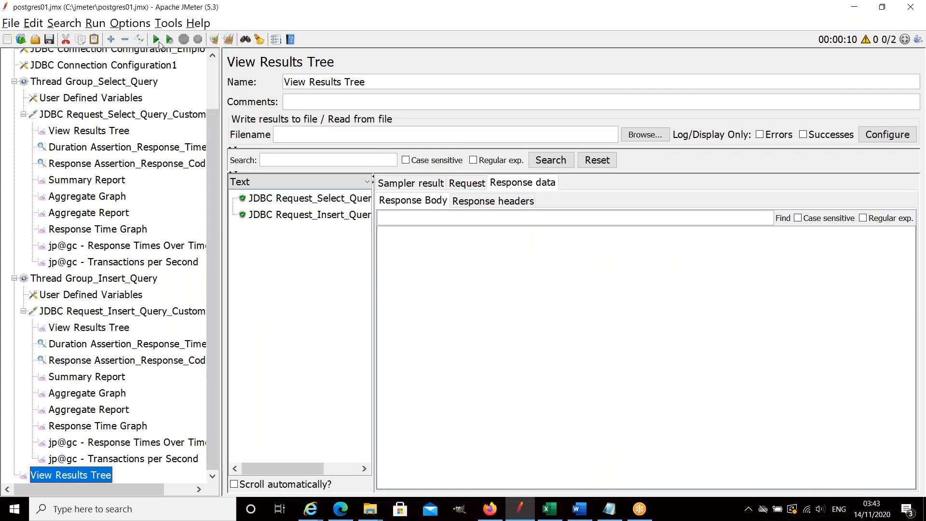
Compare the response bodies of the JDBC select and insert requests in the results tree.
click(304, 200)
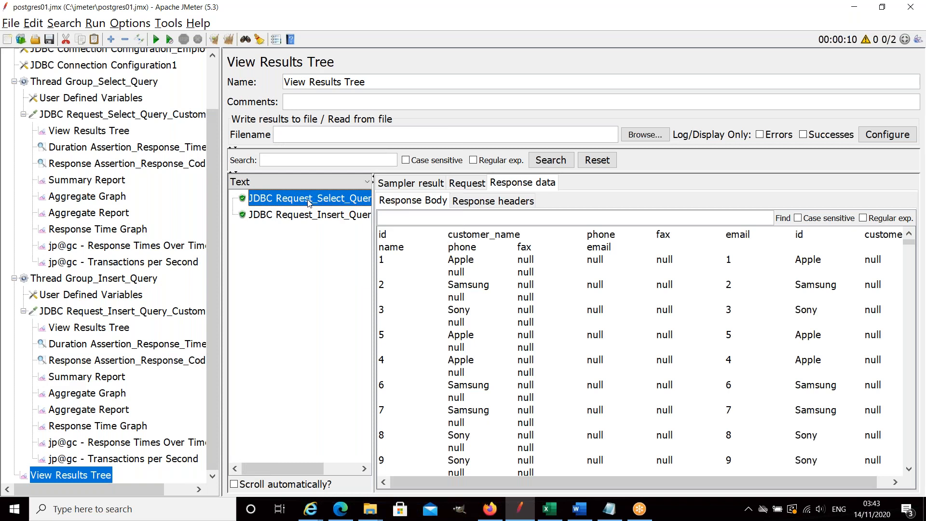
click(333, 216)
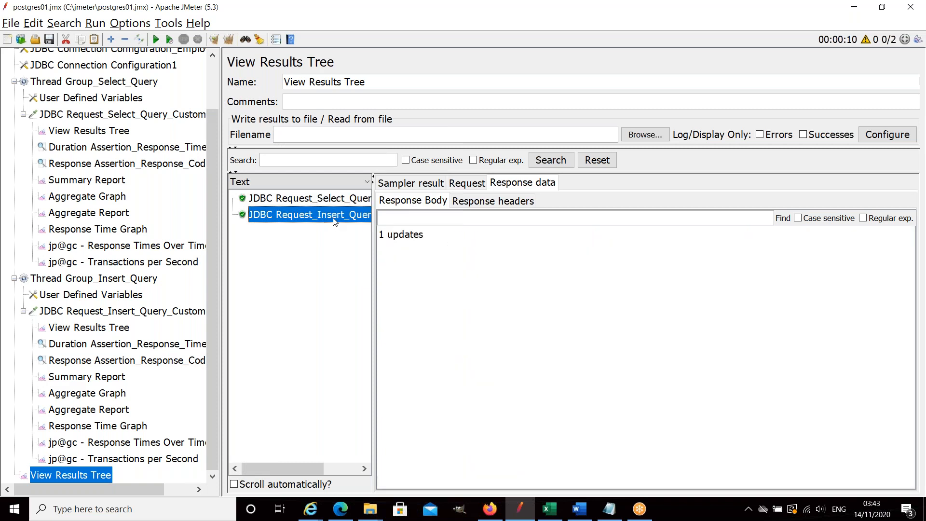
drag(424, 240, 379, 237)
click(345, 204)
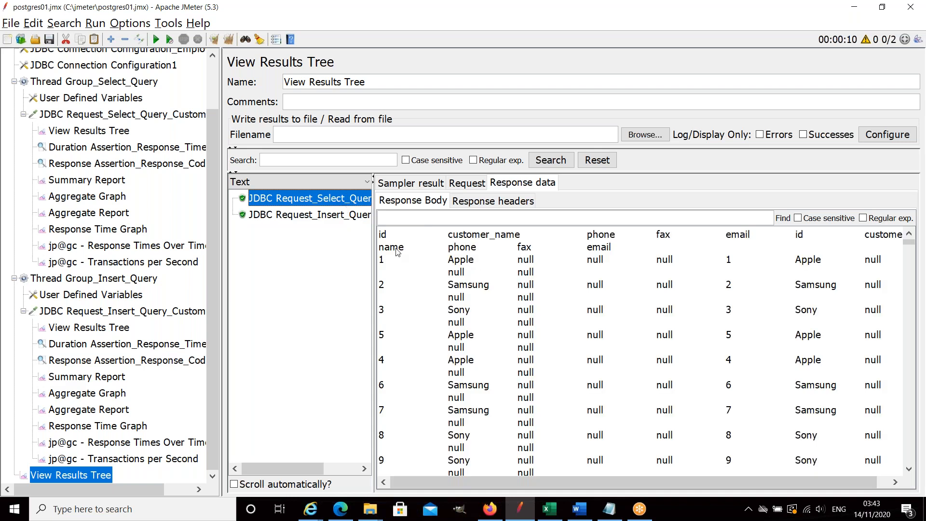
click(346, 220)
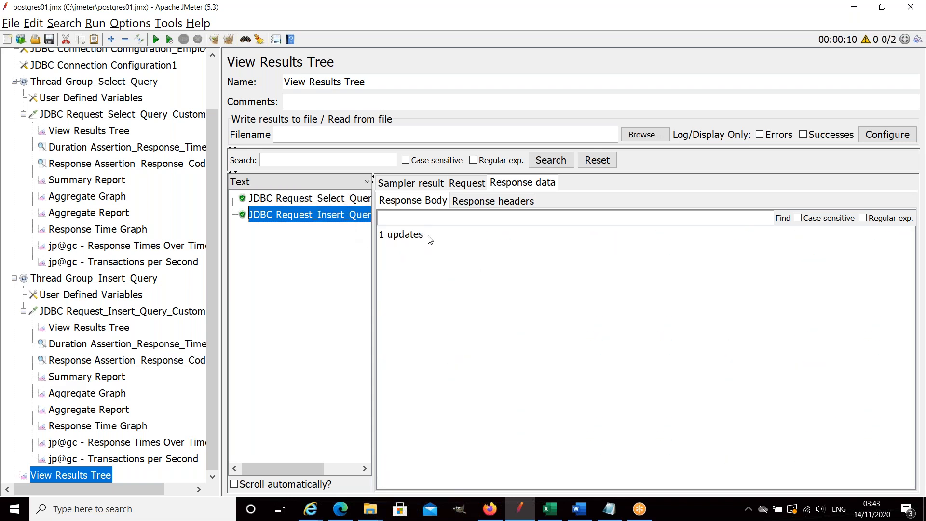
drag(426, 239, 384, 240)
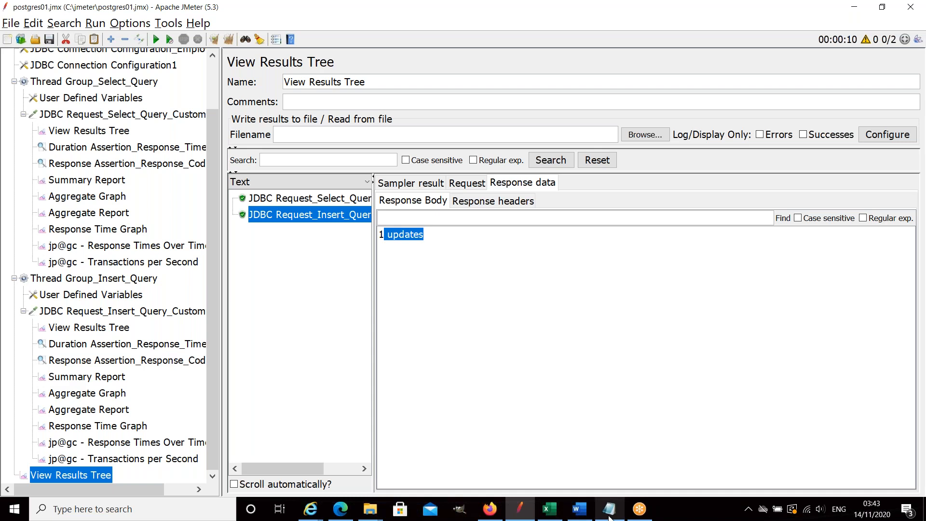
mouse_move(611, 514)
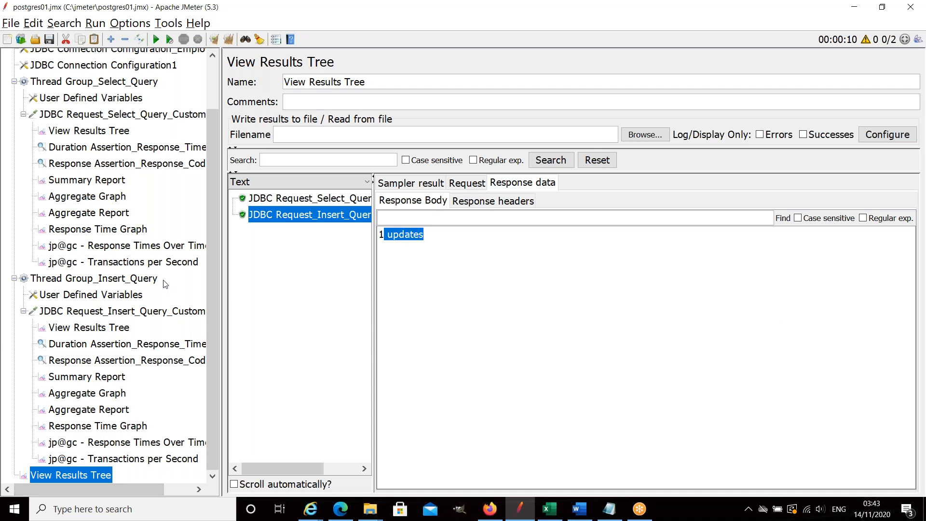
Create a new blank test plan in place of postgres01.jmx.
mouse_move(210, 277)
mouse_down()
mouse_move(212, 235)
mouse_move(213, 287)
mouse_up()
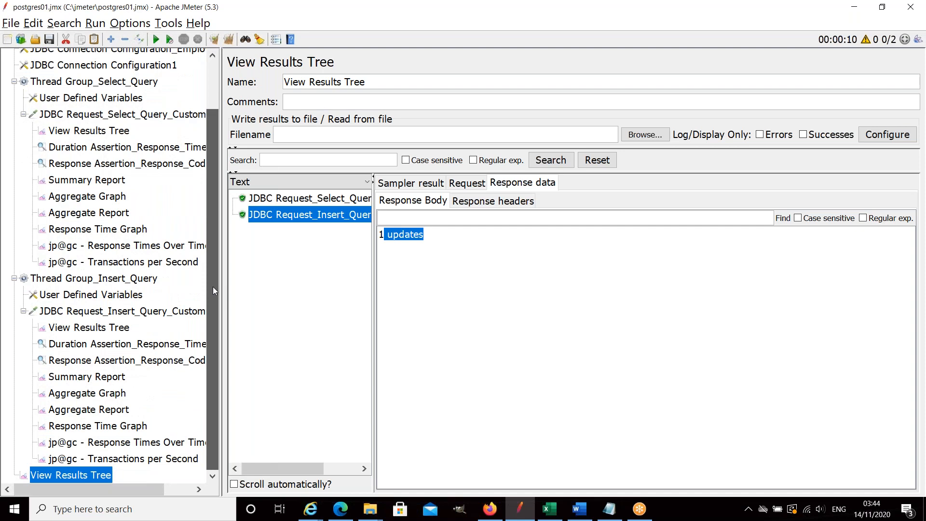
drag(213, 277, 213, 222)
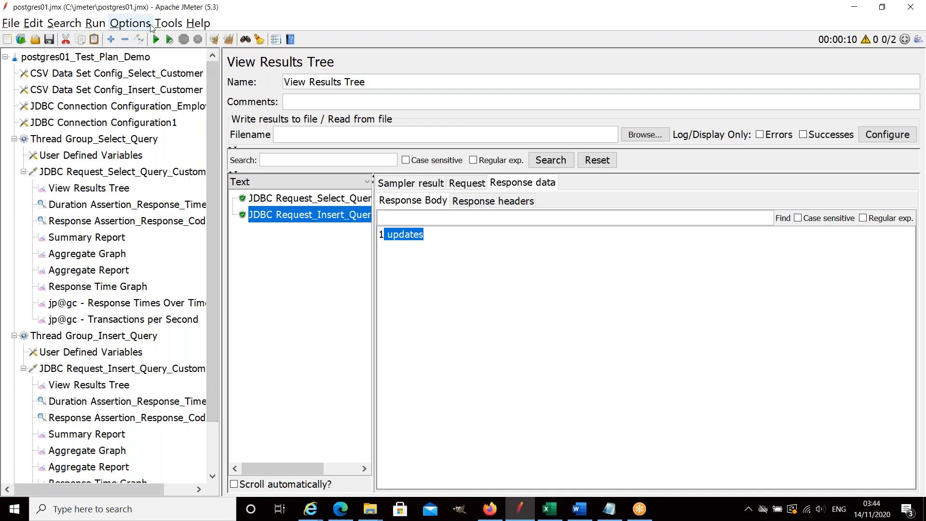
click(11, 23)
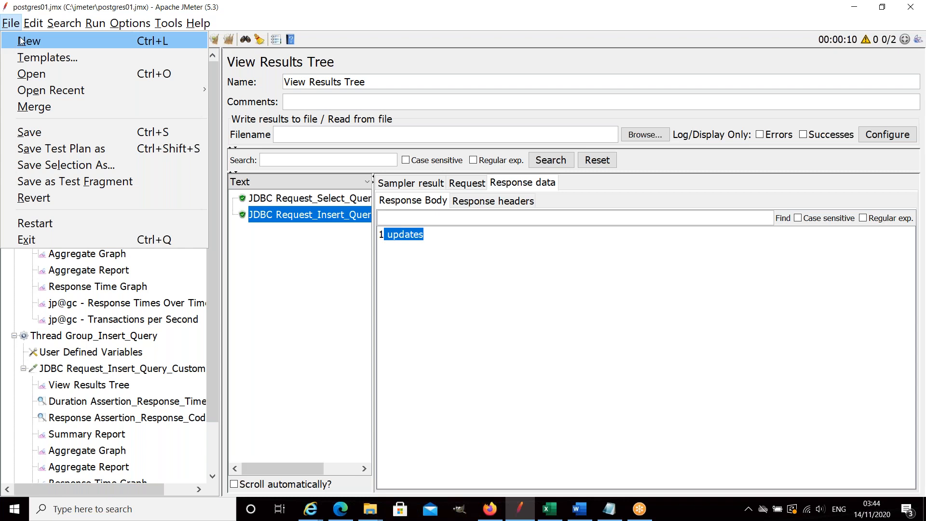
click(22, 41)
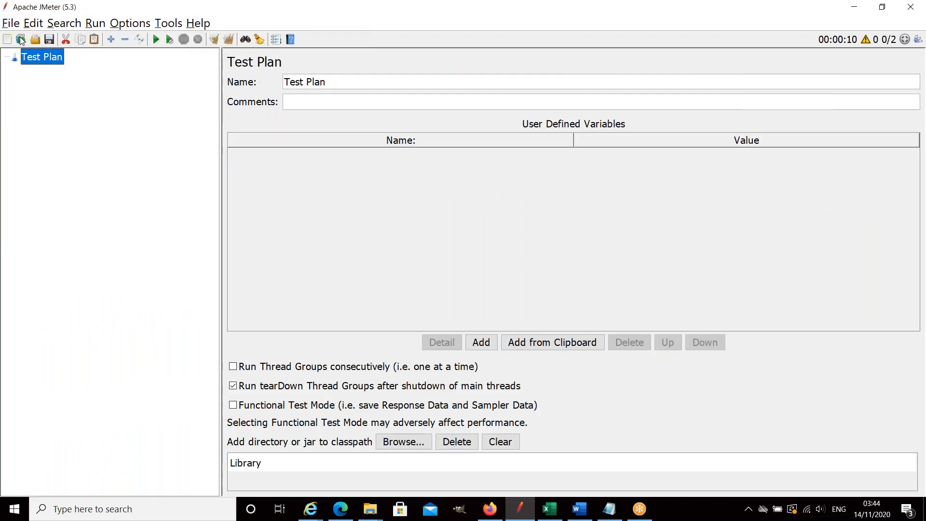
right_click(43, 59)
mouse_move(70, 68)
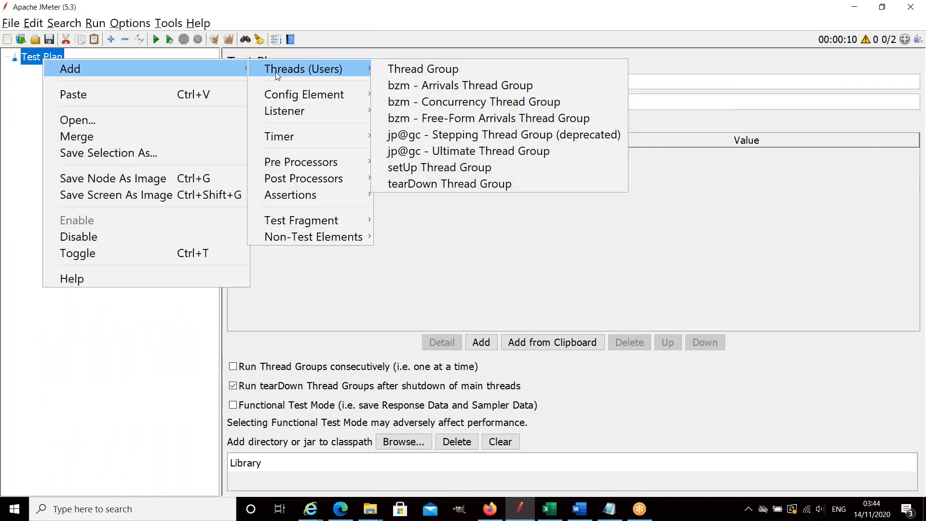
click(153, 322)
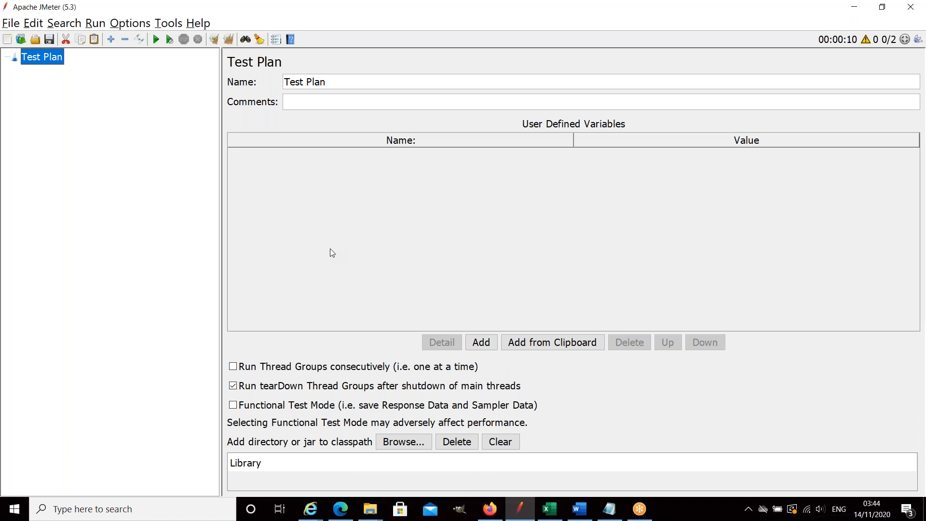
Add a JDBC Connection Configuration element to the new test plan.
right_click(42, 60)
mouse_move(70, 67)
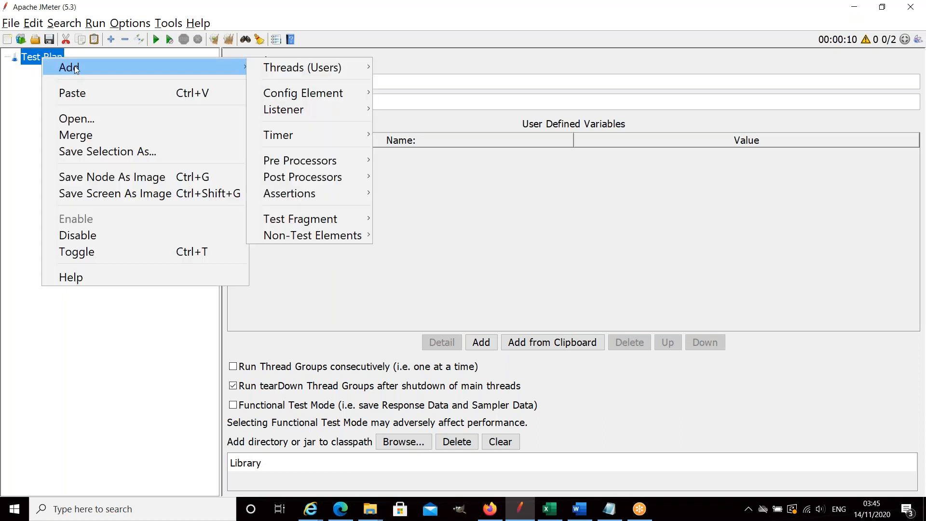
mouse_move(288, 73)
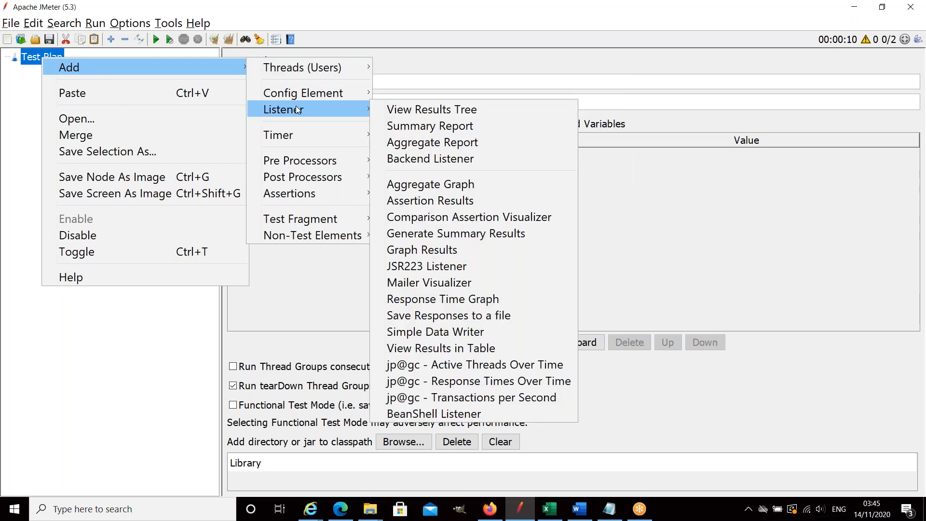
mouse_move(306, 94)
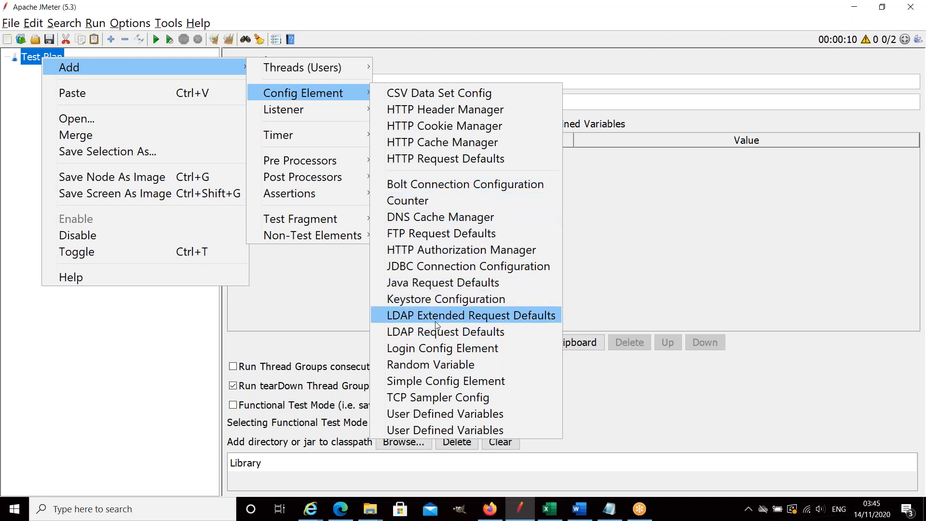
click(438, 266)
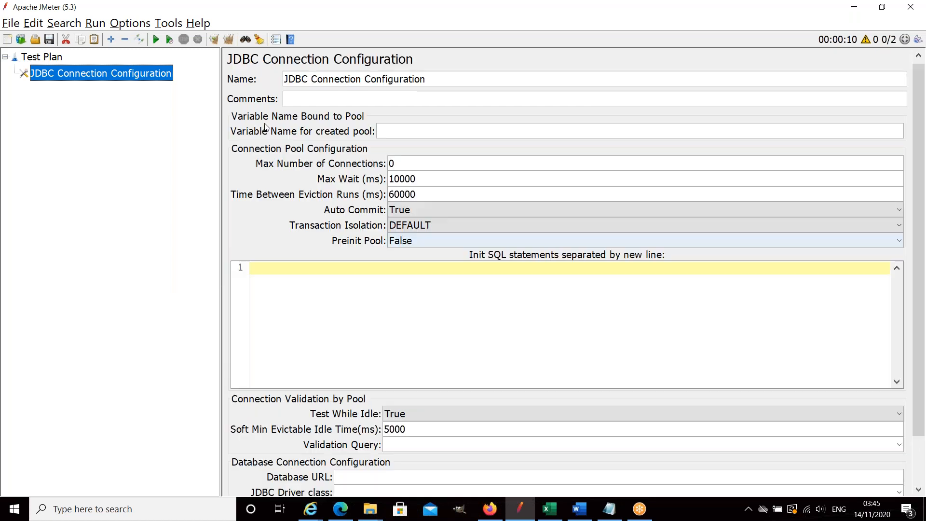
right_click(71, 79)
click(57, 63)
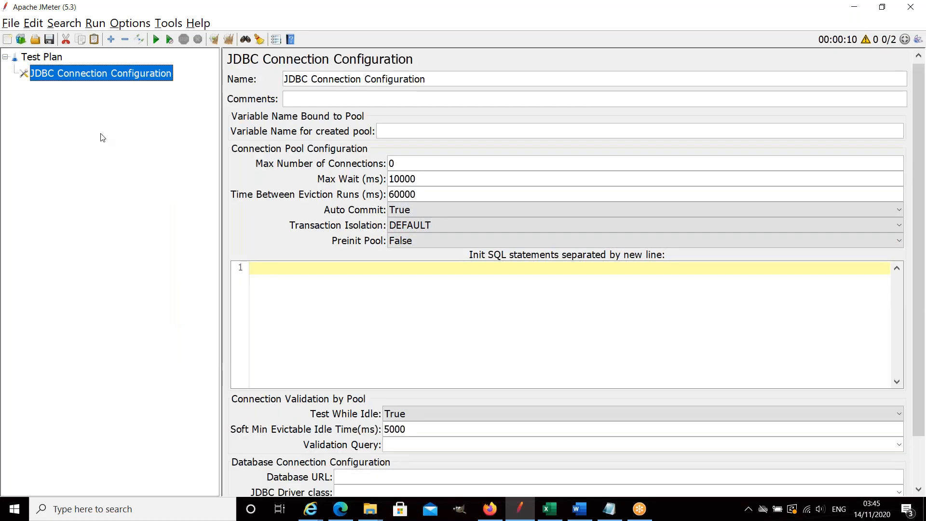
Add a Thread Group to the test plan.
right_click(57, 59)
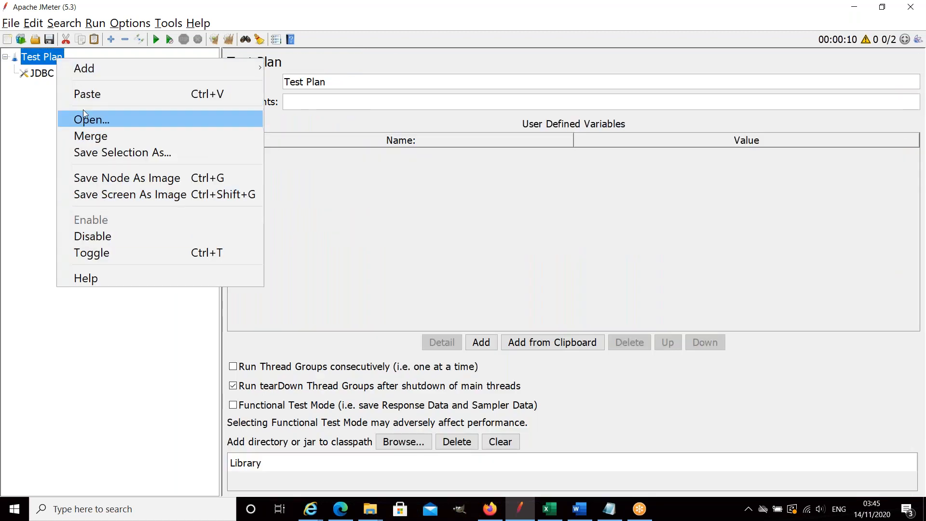
mouse_move(240, 72)
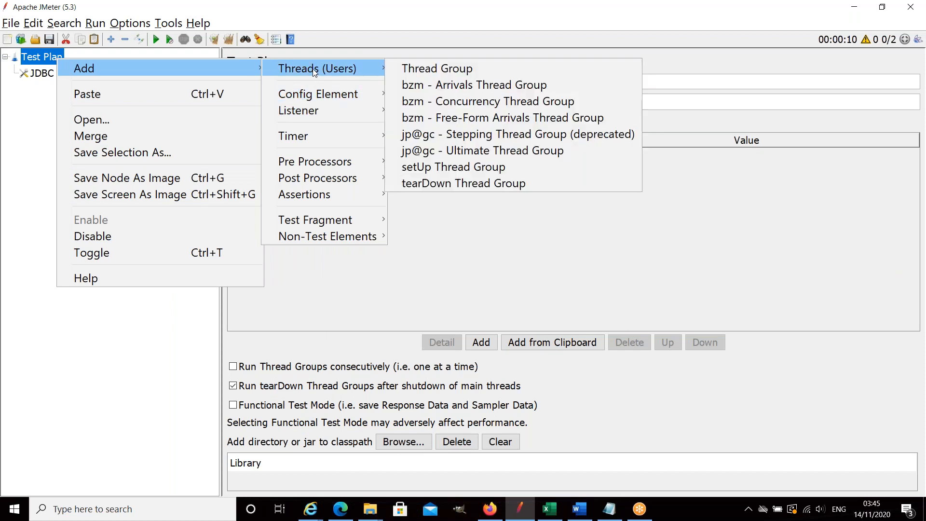
click(422, 73)
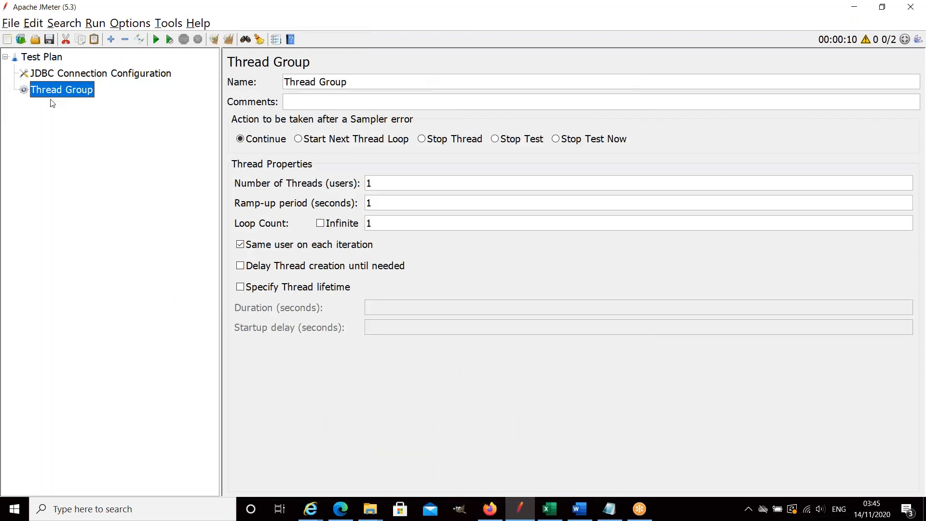
Add a JDBC Request sampler to the Thread Group.
right_click(60, 92)
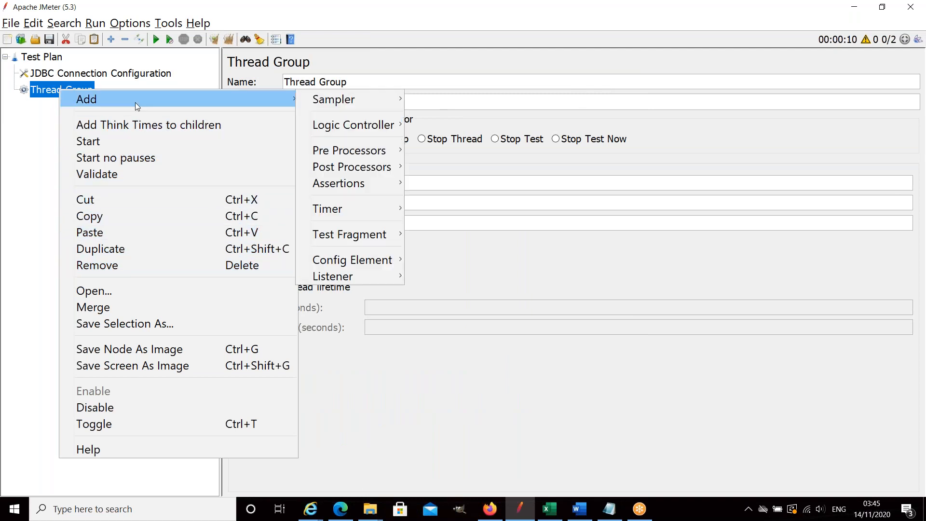
mouse_move(271, 101)
mouse_move(333, 102)
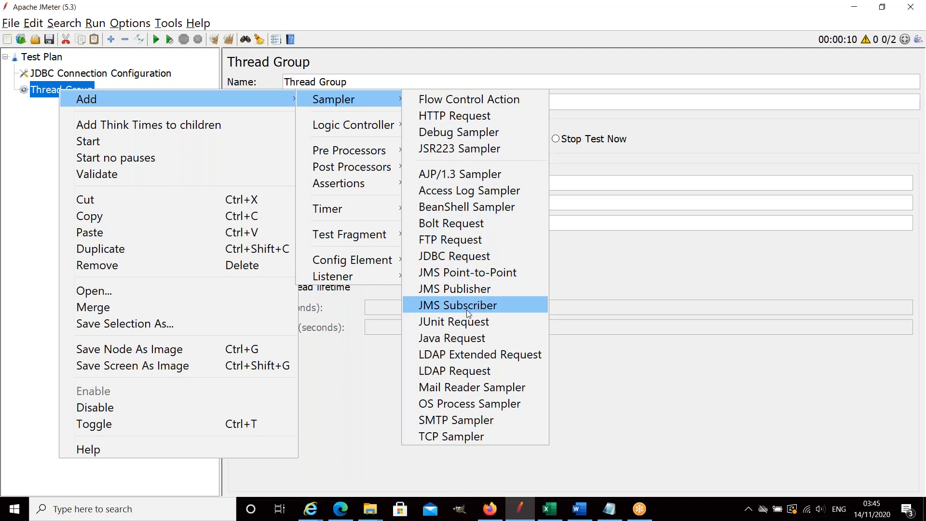
click(443, 254)
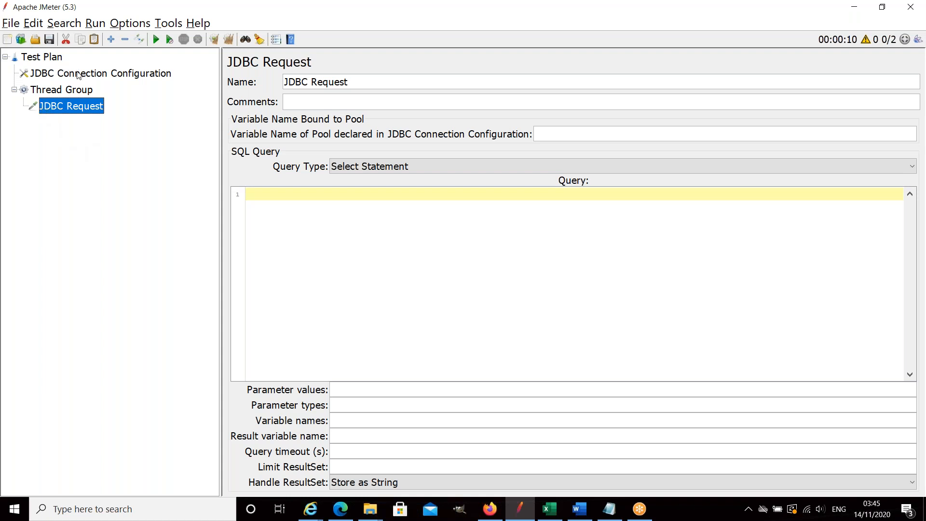
click(104, 75)
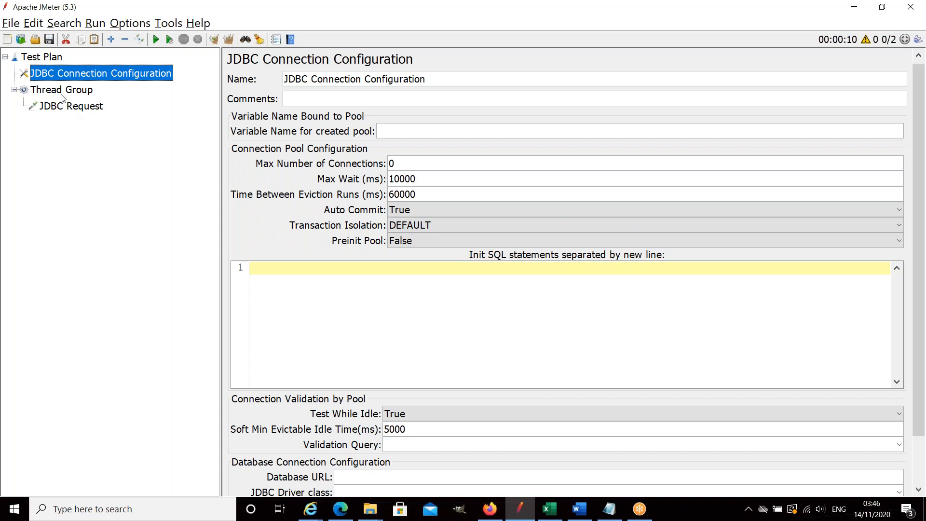
click(72, 107)
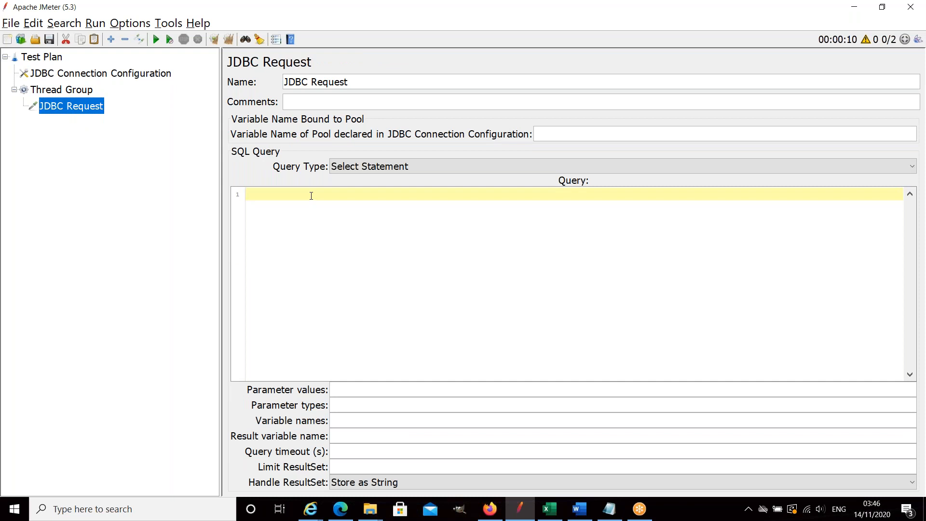
text(u-)
key(BackSpace)
key(BackSpace)
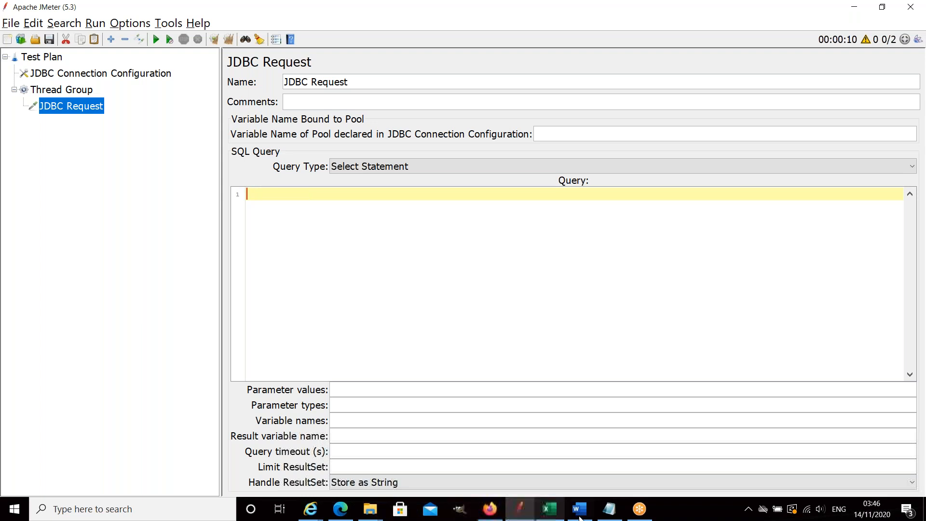
Switch to pgAdmin and generate an UPDATE script for the customers table.
click(570, 510)
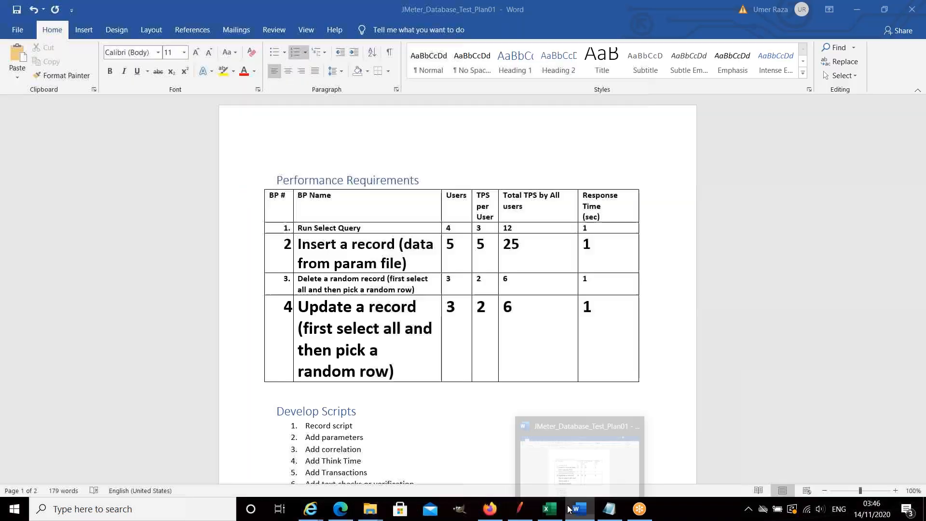
key(alt+Tab)
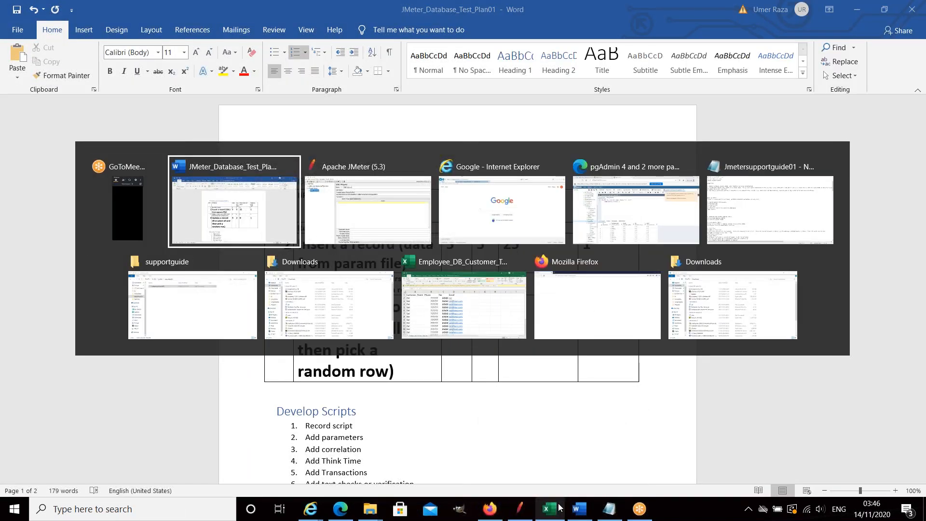
key(alt+Tab)
key(alt+Tab)
key(alt+Tab)
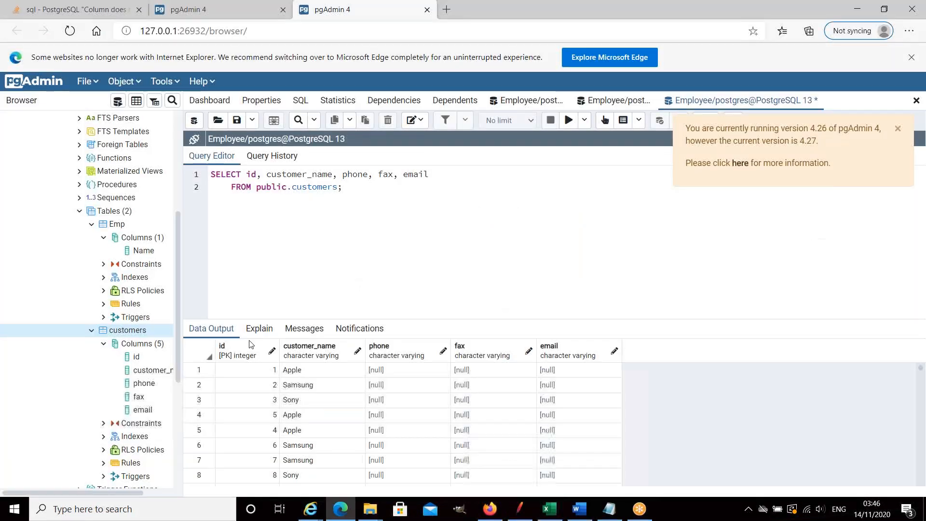
right_click(136, 331)
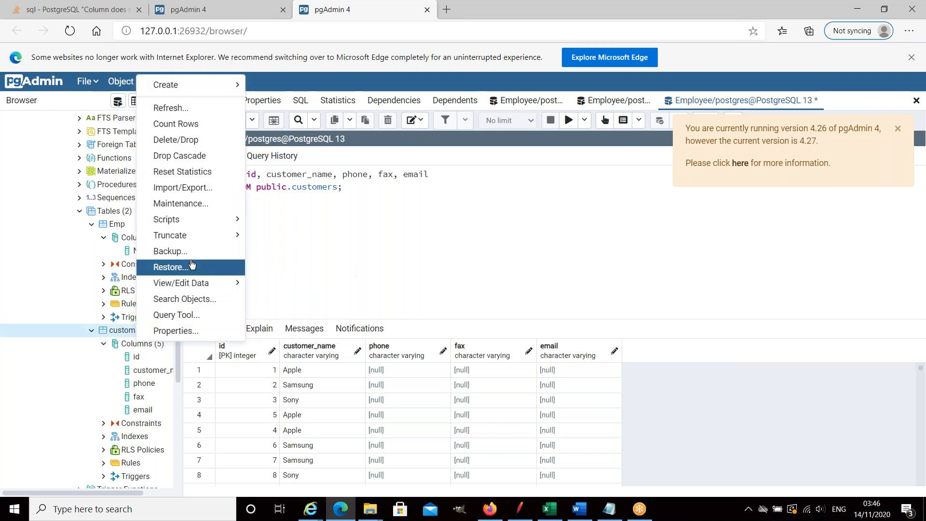
mouse_move(199, 221)
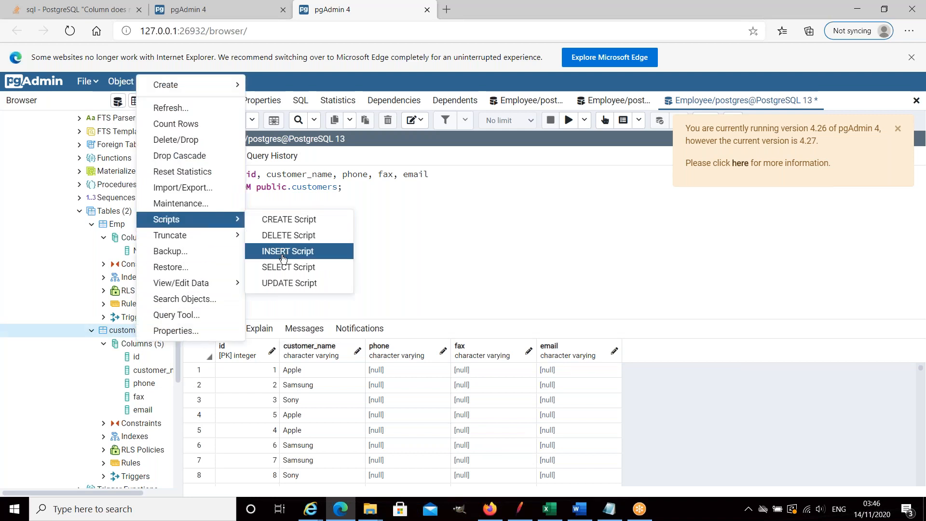
click(281, 283)
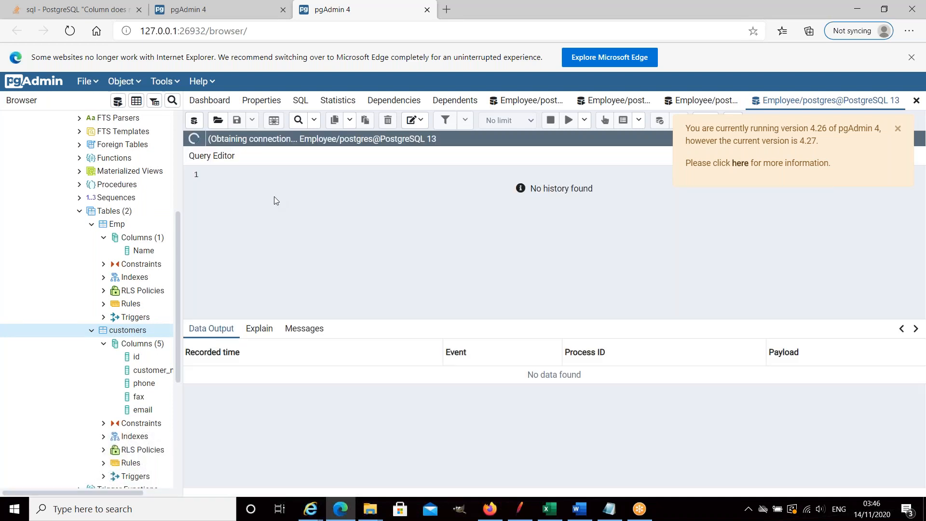
Copy the whole generated UPDATE script and paste it into the query of the JDBC Request in JMeter.
drag(213, 175, 337, 198)
key(ctrl+c)
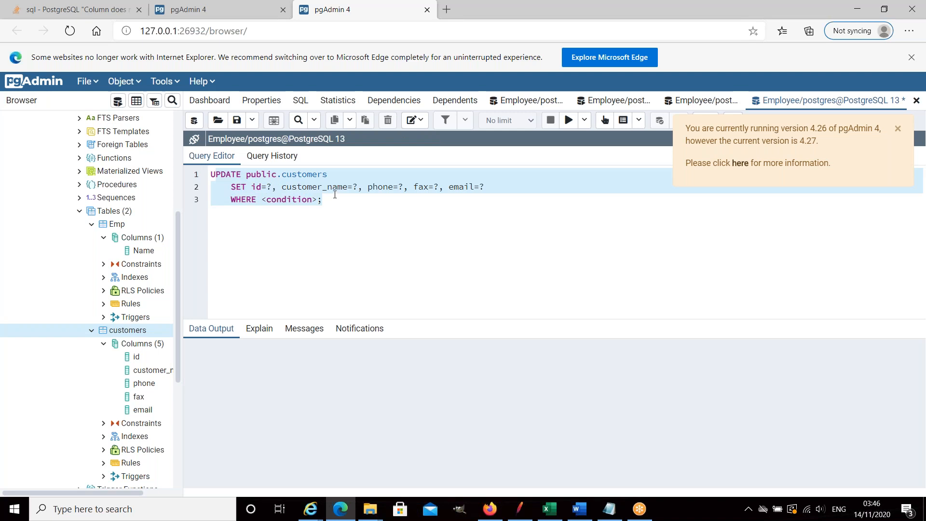
key(alt+Tab)
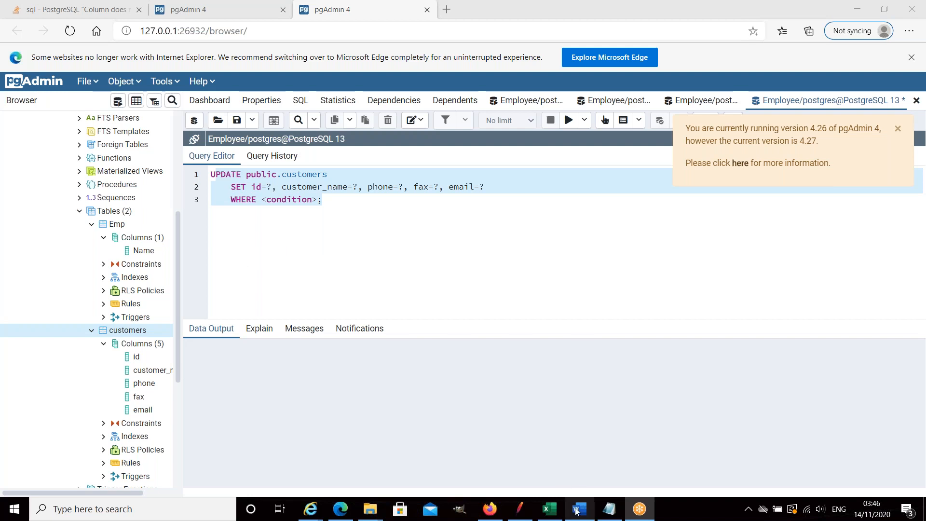
click(521, 509)
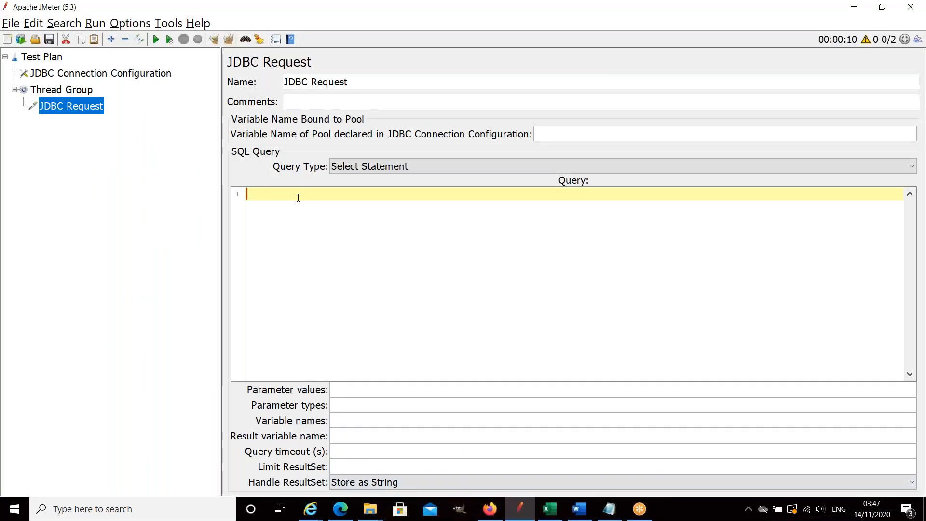
right_click(299, 194)
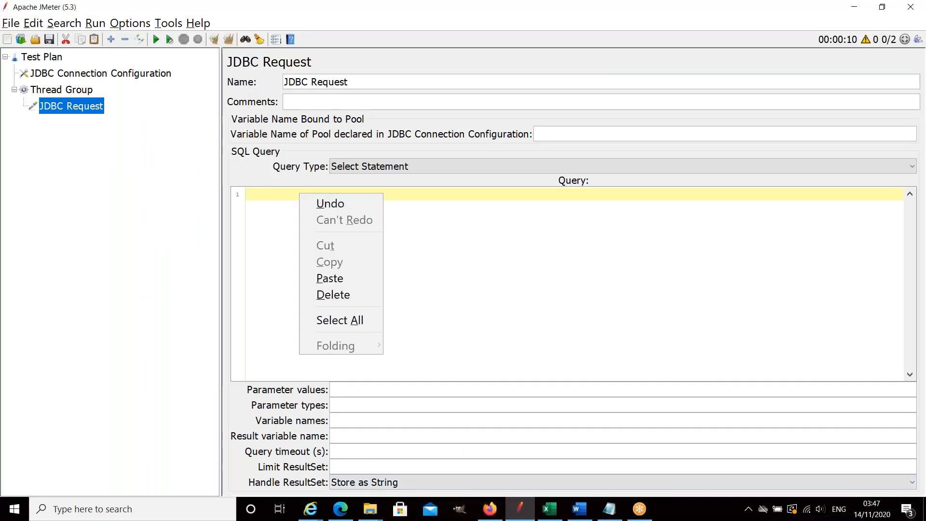
click(338, 278)
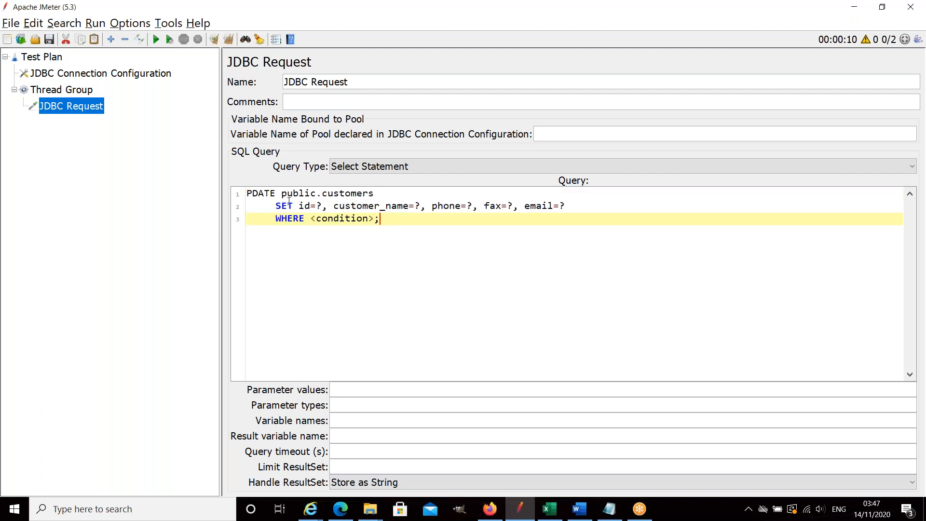
Review the settings of the JDBC Connection Configuration and the Thread Group.
click(142, 78)
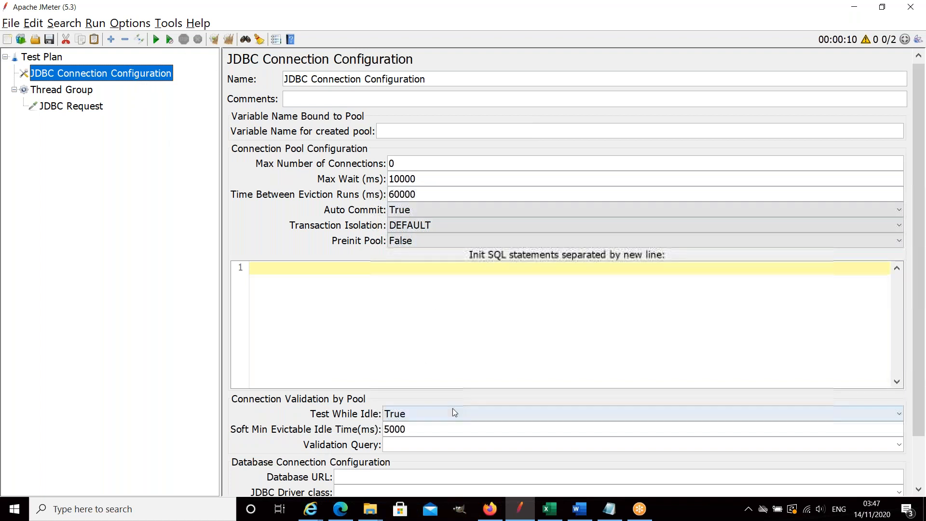
scroll(449, 410, down, 2)
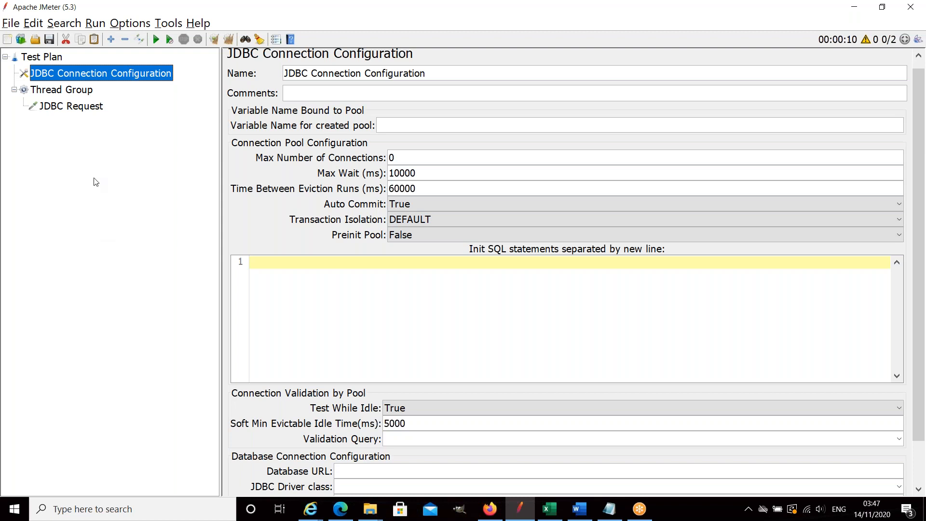
click(90, 94)
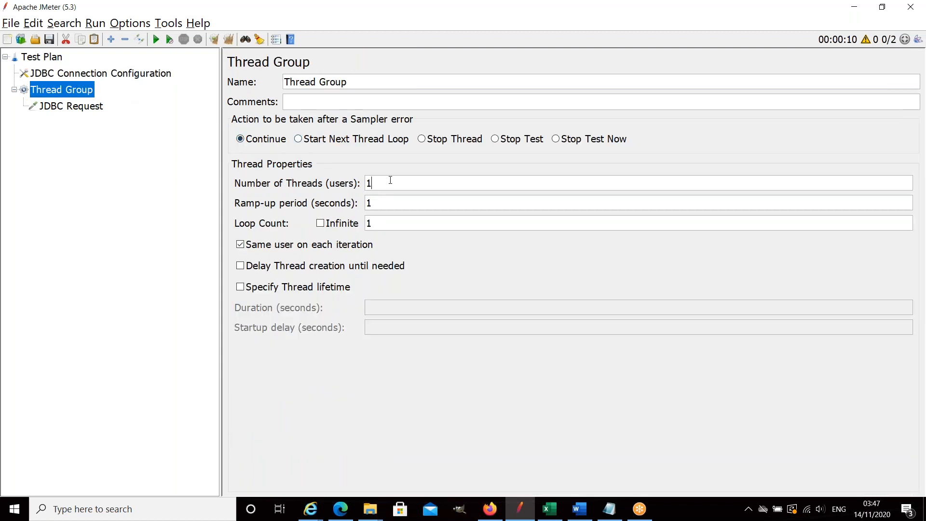
click(389, 181)
click(11, 25)
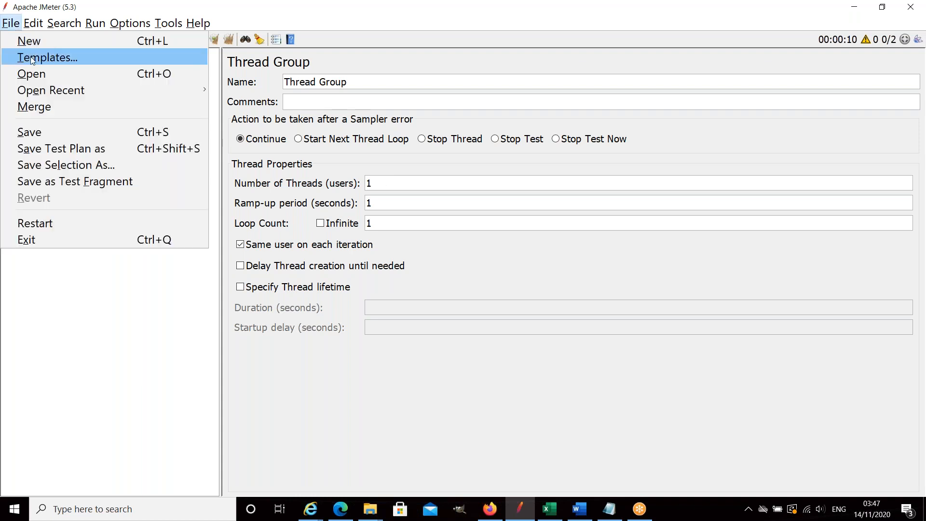
click(38, 74)
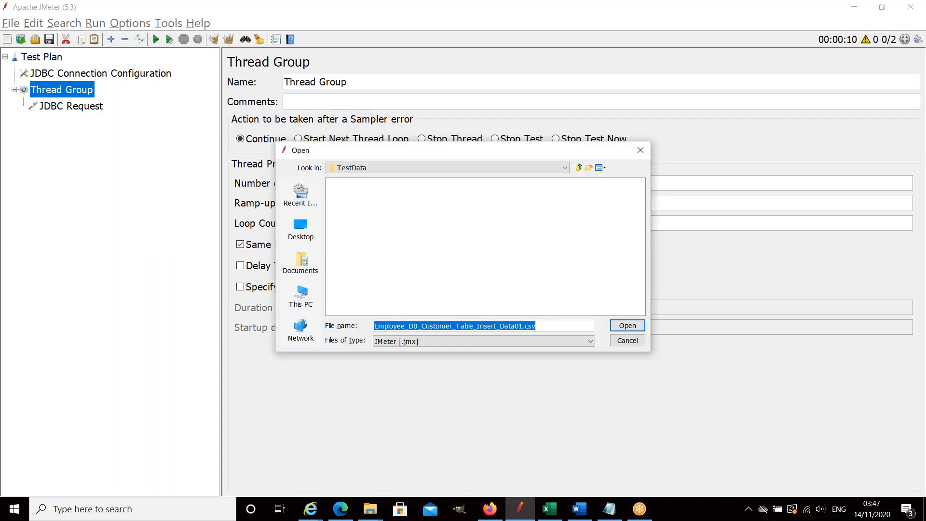
click(628, 340)
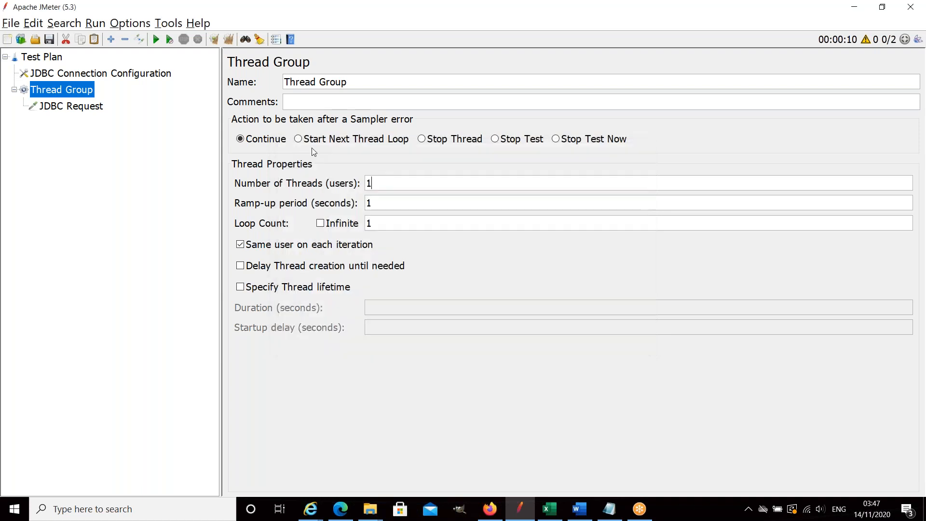
Correct the first keyword of the JDBC Request's query to UPDATE by adding the missing U.
click(81, 107)
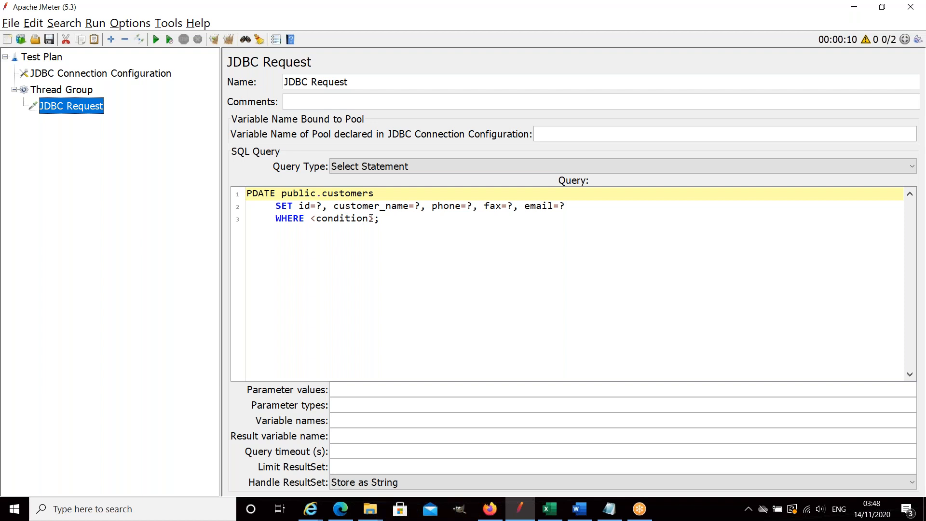
click(311, 206)
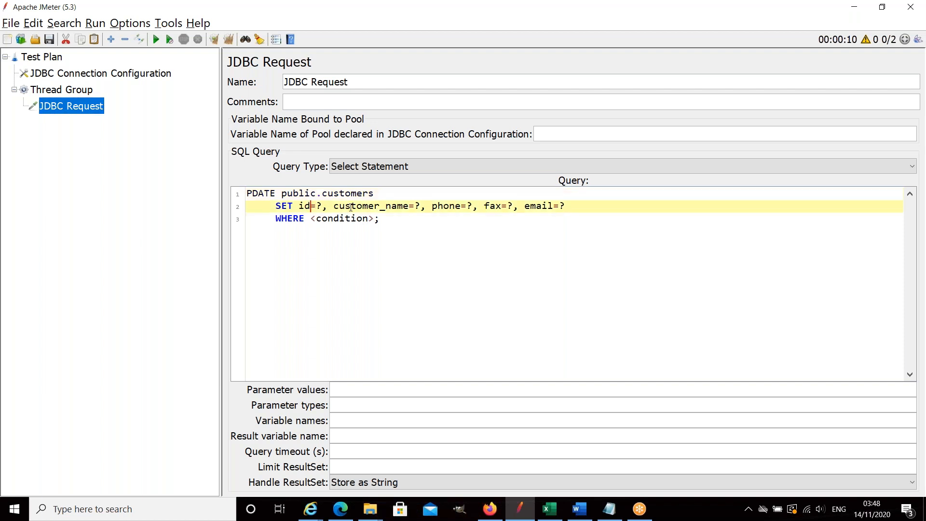
drag(443, 206, 449, 206)
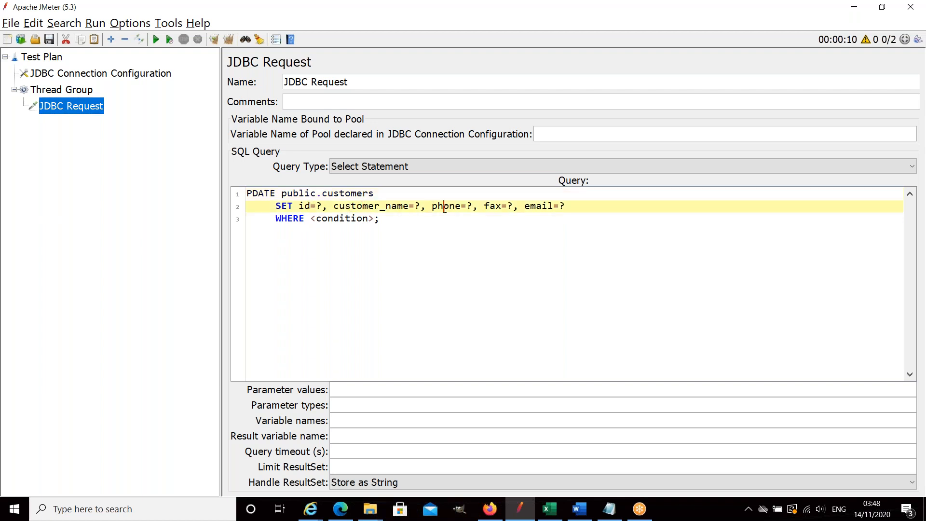
click(343, 218)
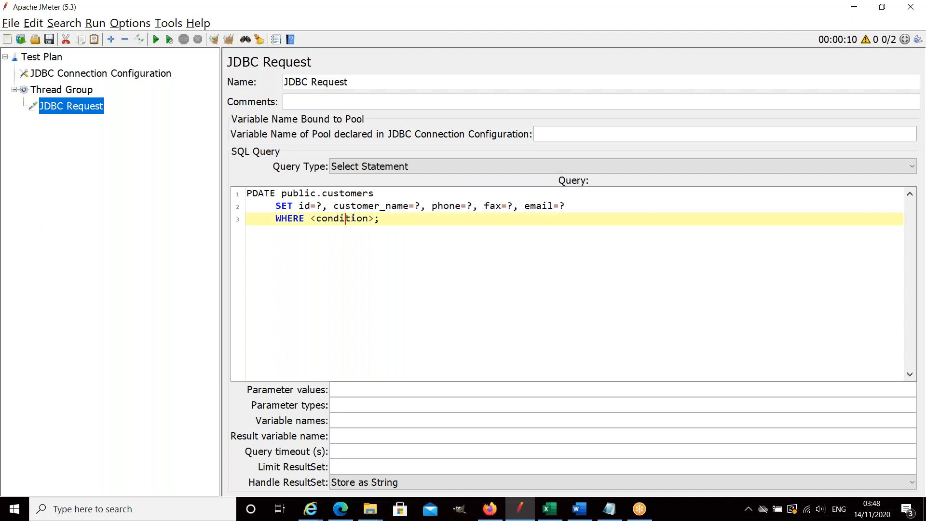
click(251, 193)
text(U)
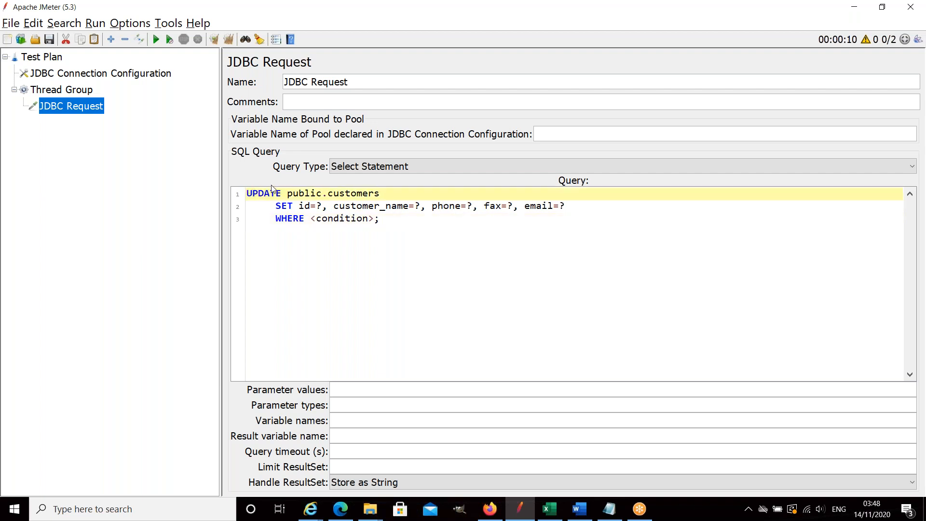
Insert two lines above the UPDATE statement and write "Select * from" on the first one.
key(Return)
key(Return)
click(271, 188)
text(Seeley)
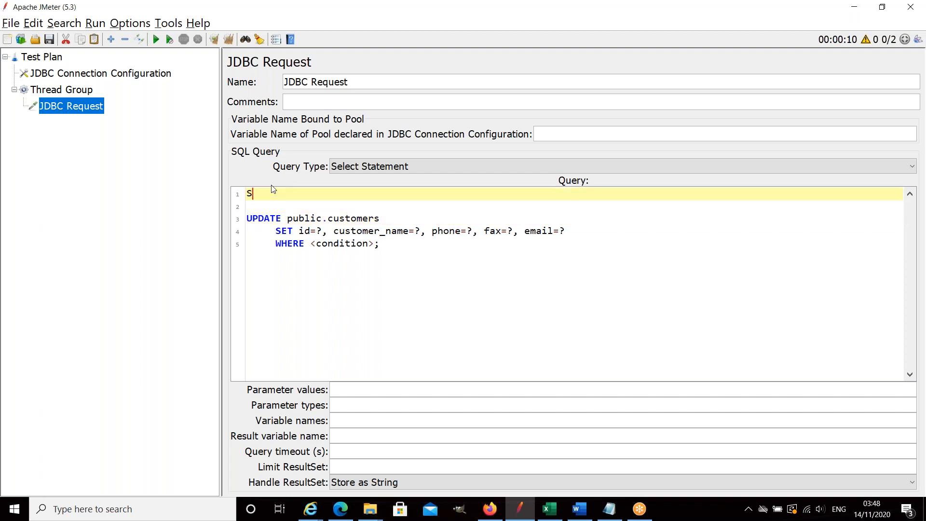
key(BackSpace)
key(BackSpace)
key(BackSpace)
key(BackSpace)
text(lect &)
key(BackSpace)
text(* fro)
key(BackSpace)
text(m)
Complete the select statement with the table name public.customers, copied from the UPDATE statement, and a closing semicolon.
drag(287, 218, 380, 219)
key(ctrl+c)
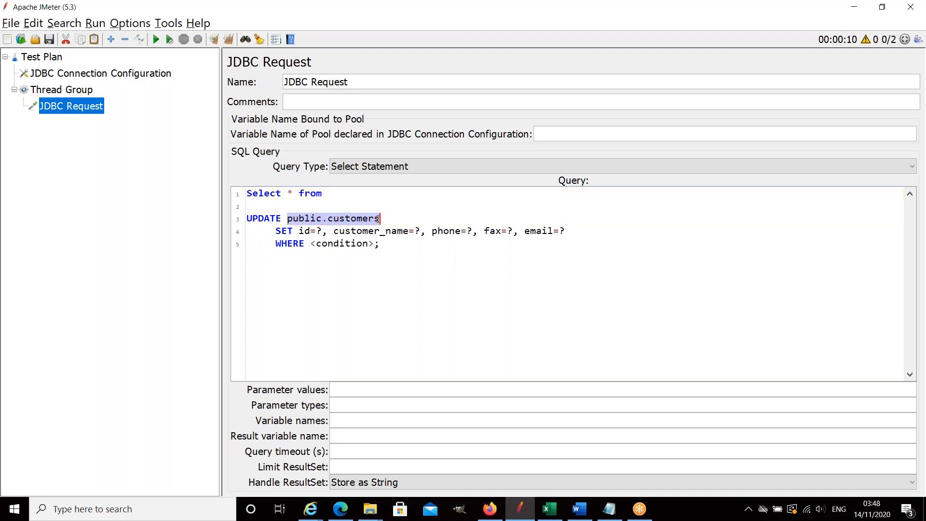
click(358, 196)
key(ctrl+v)
text(;)
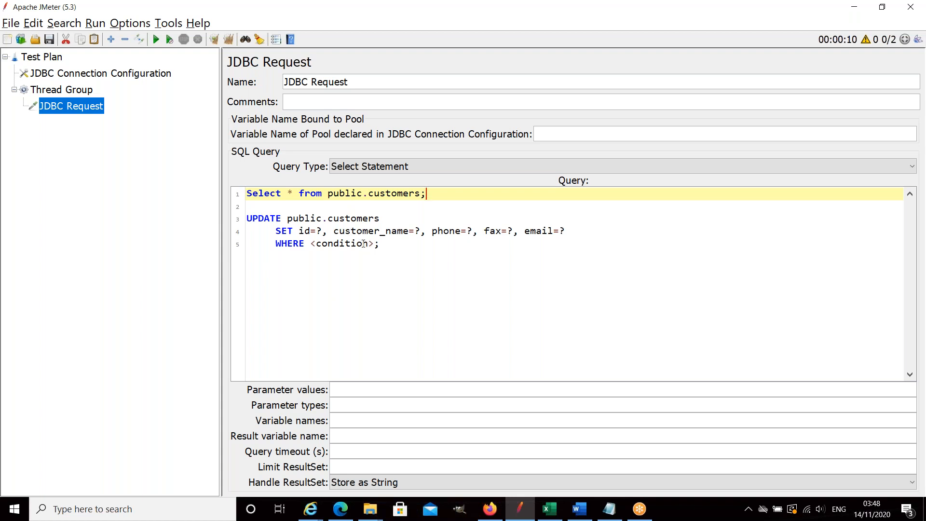
click(53, 60)
right_click(53, 61)
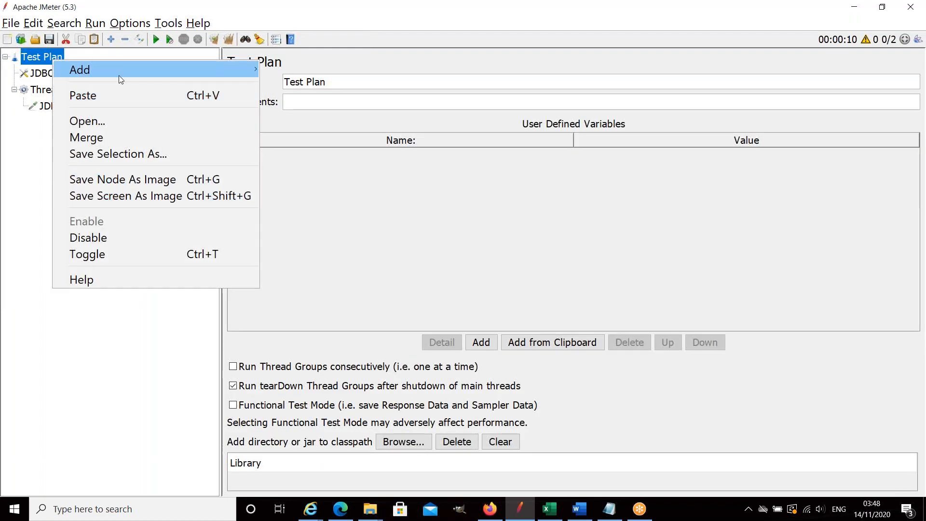
mouse_move(120, 75)
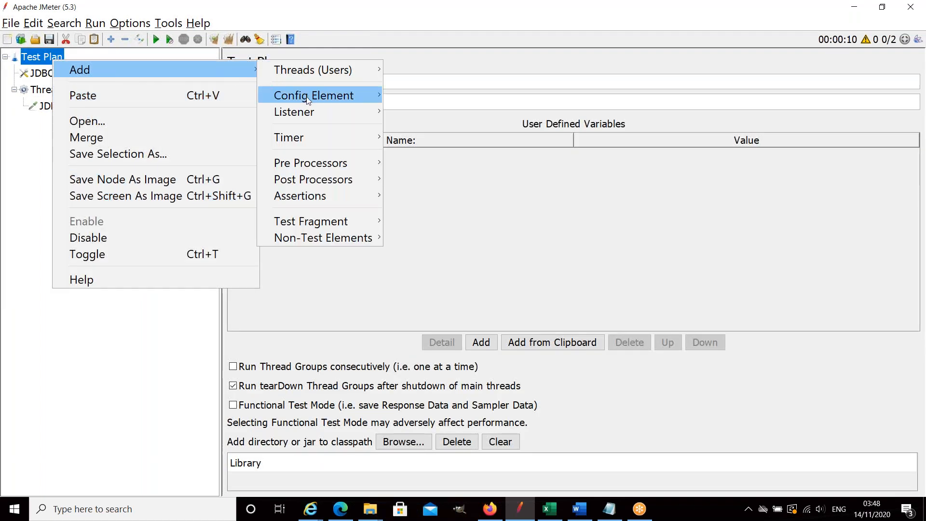
mouse_move(311, 109)
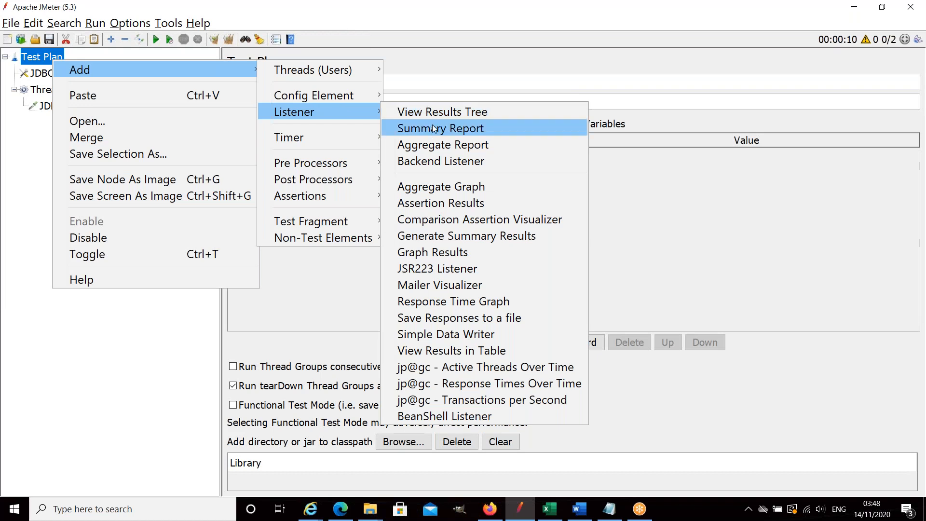
click(339, 299)
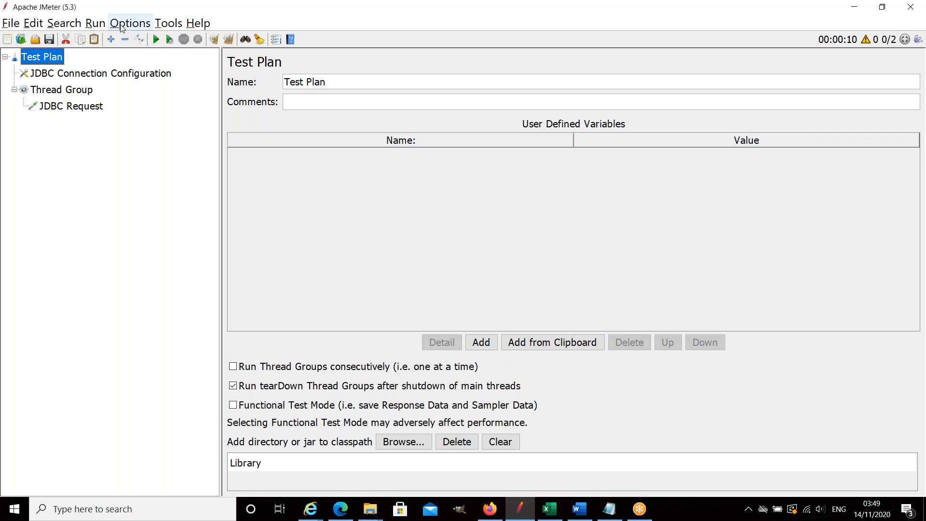
right_click(57, 58)
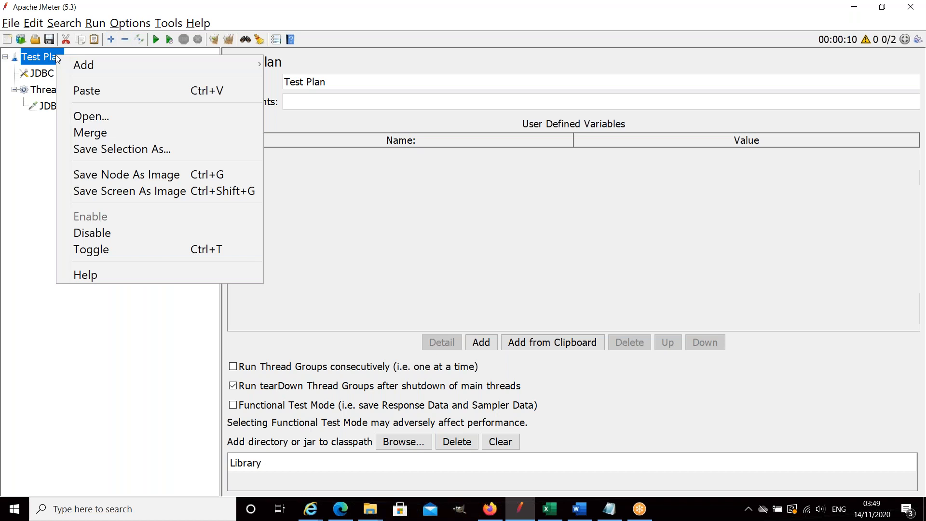
mouse_move(90, 64)
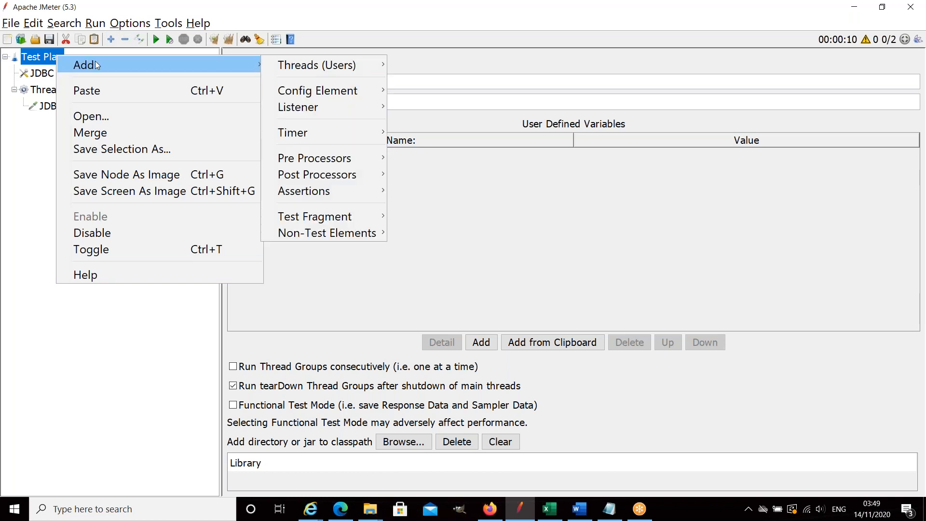
mouse_move(300, 68)
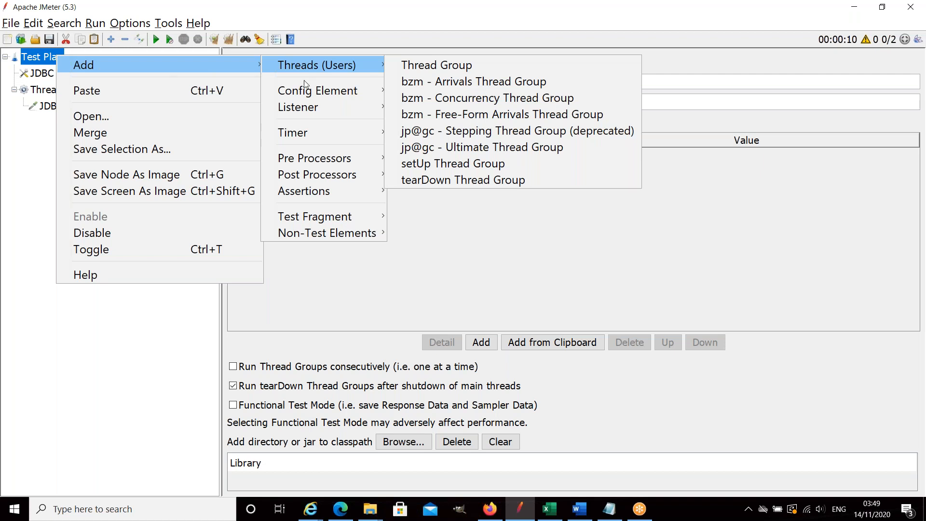
click(380, 245)
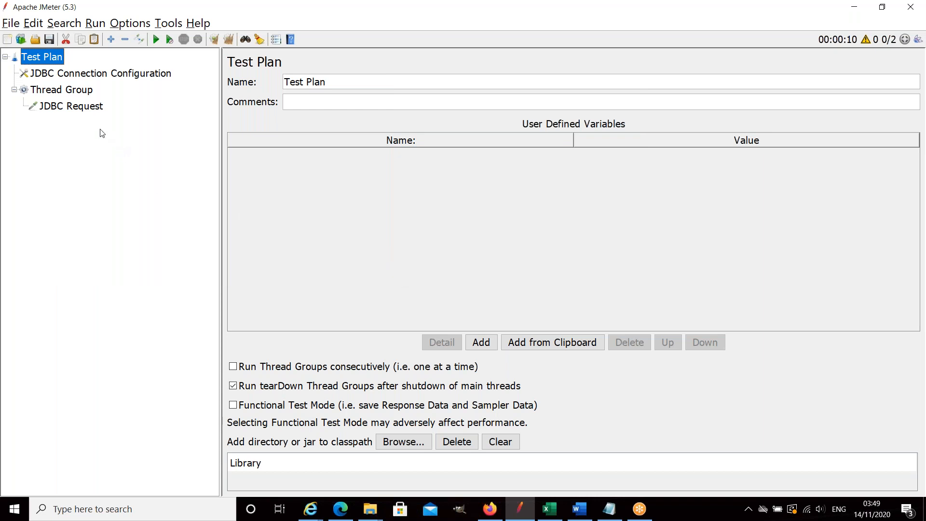
Review the JDBC Request's query and the database settings of the JDBC Connection Configuration.
click(97, 108)
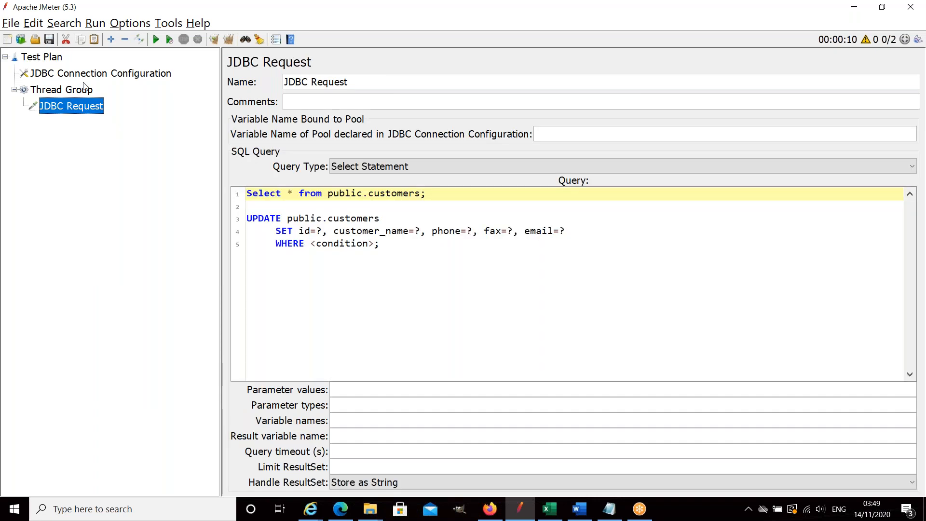
click(95, 76)
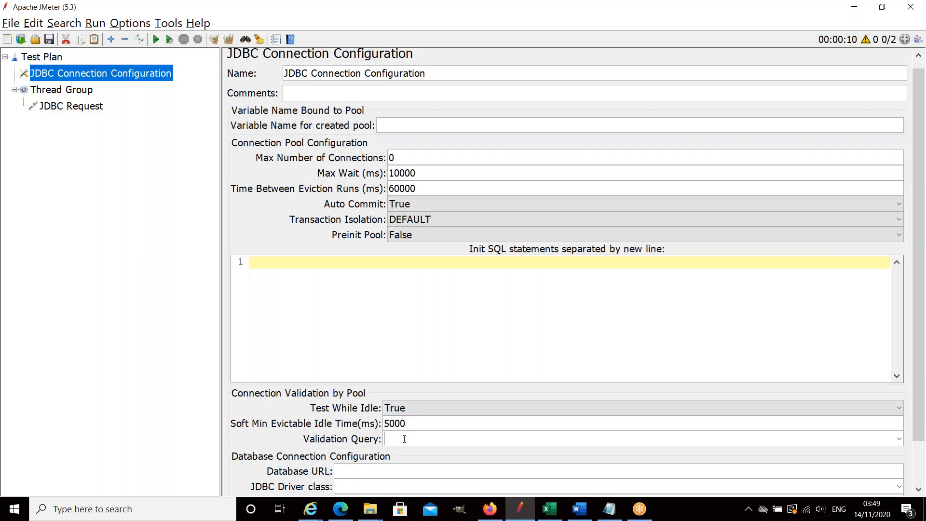
click(396, 468)
Set the Thread Group's number of threads (users) to 3.
click(77, 91)
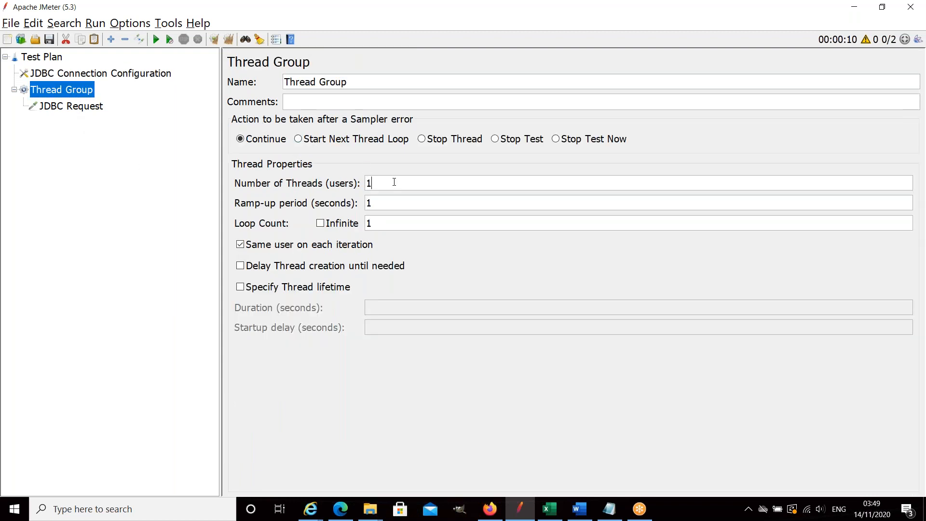
key(BackSpace)
text(2)
key(BackSpace)
text(3)
Insert the line "captuure a ramdon row" between the select and UPDATE statements in the JDBC Request's query.
click(90, 109)
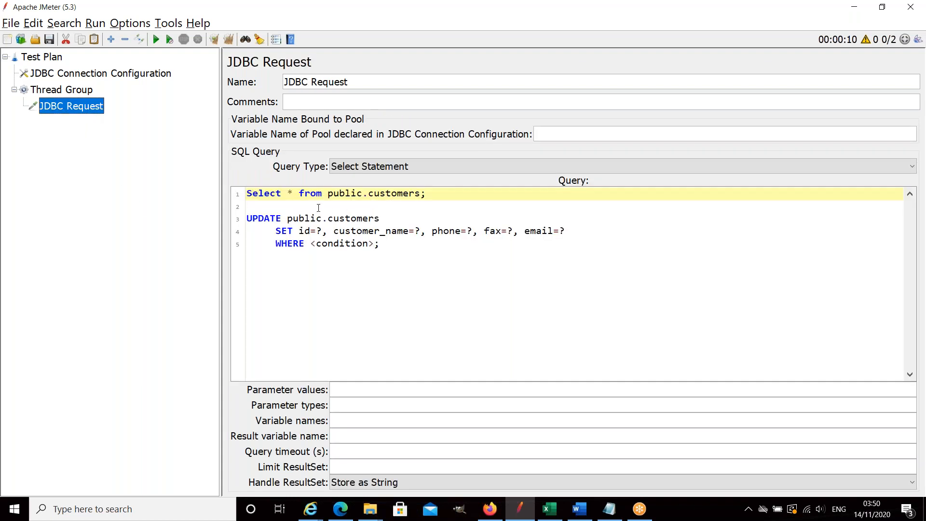
key(Return)
key(Return)
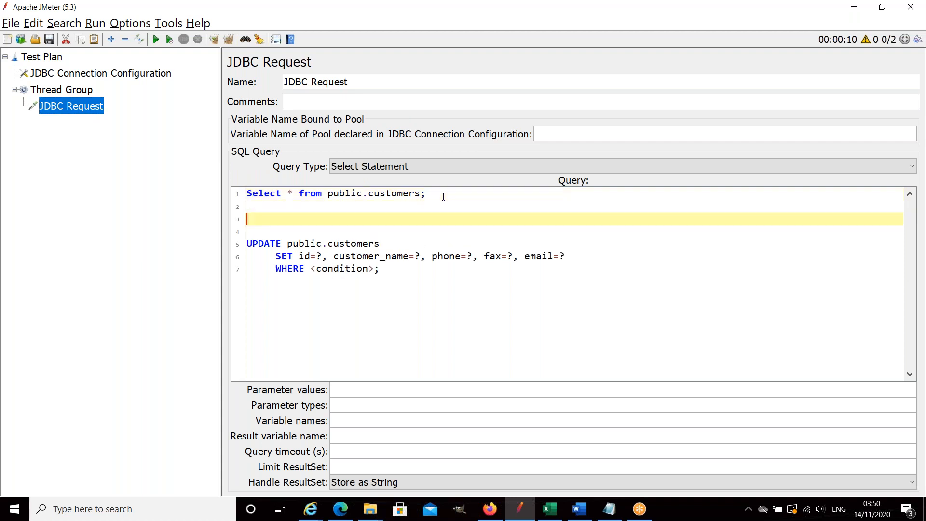
text(captuure a ramdon row)
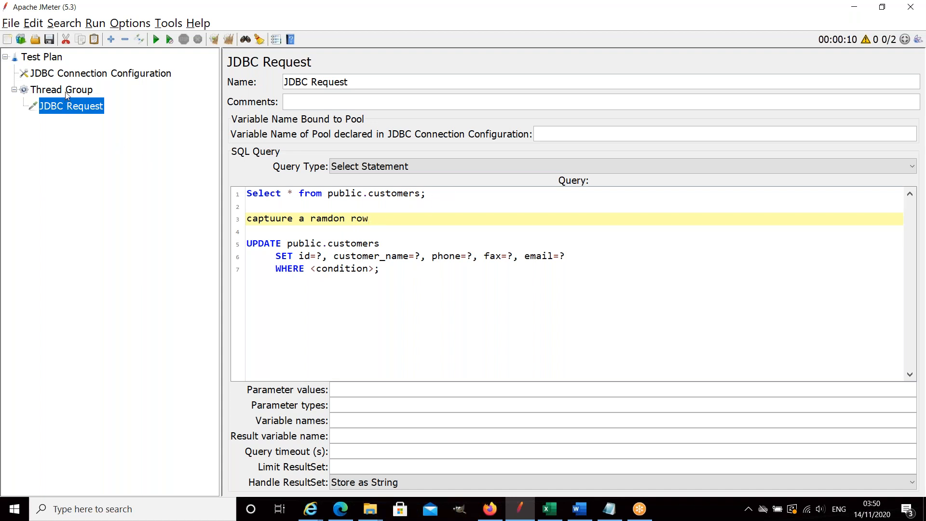
Add a View Results Tree listener to the Test Plan.
click(53, 58)
right_click(53, 58)
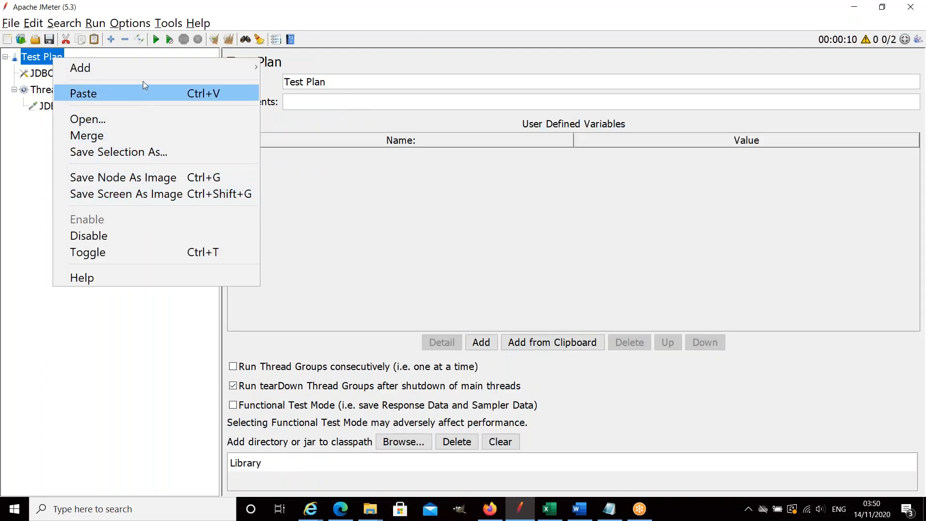
mouse_move(207, 73)
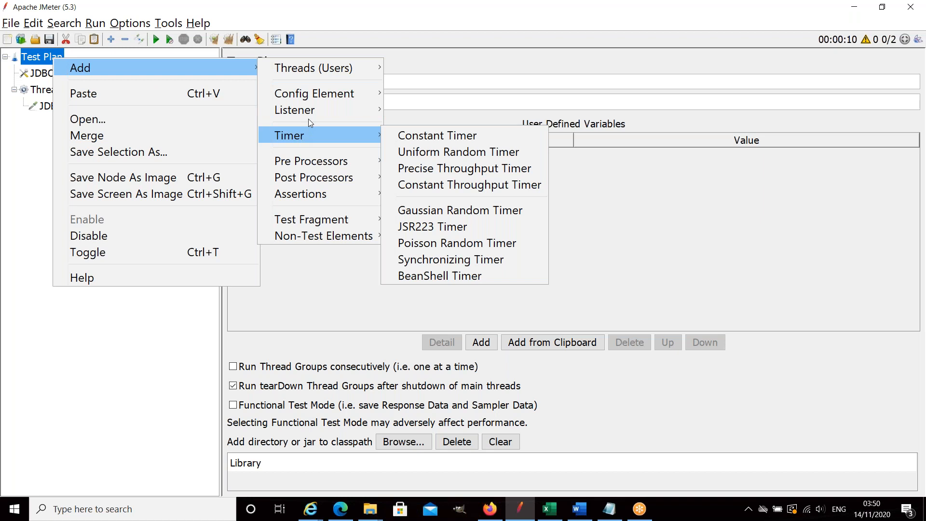
mouse_move(347, 112)
click(436, 110)
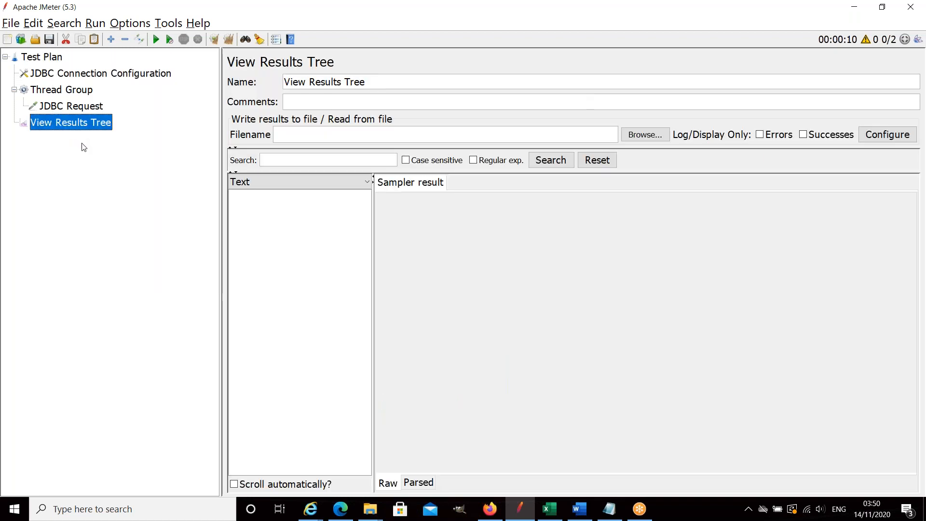
click(56, 60)
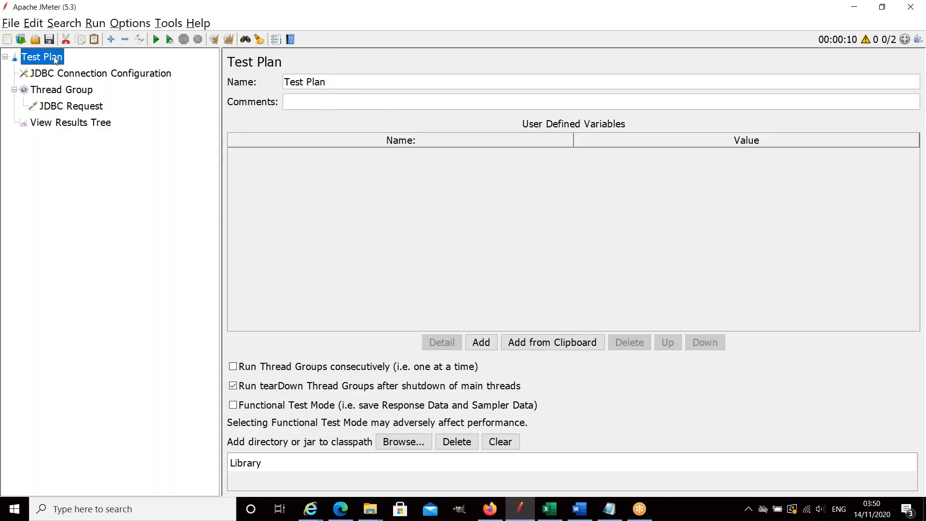
right_click(55, 59)
mouse_move(152, 67)
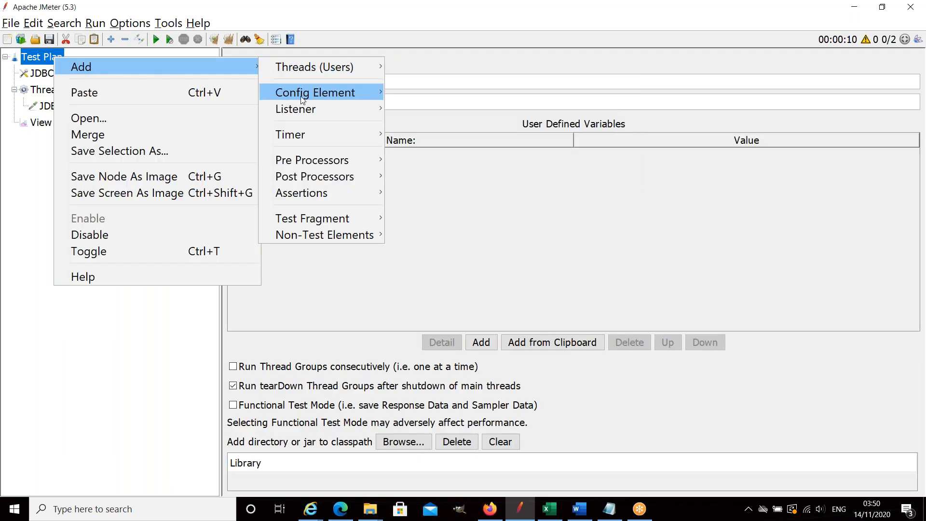
mouse_move(305, 104)
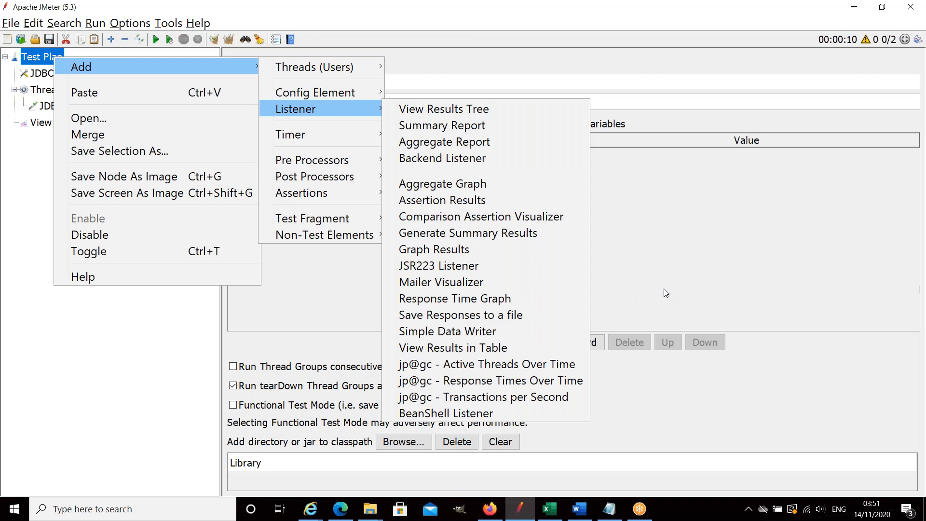
click(668, 390)
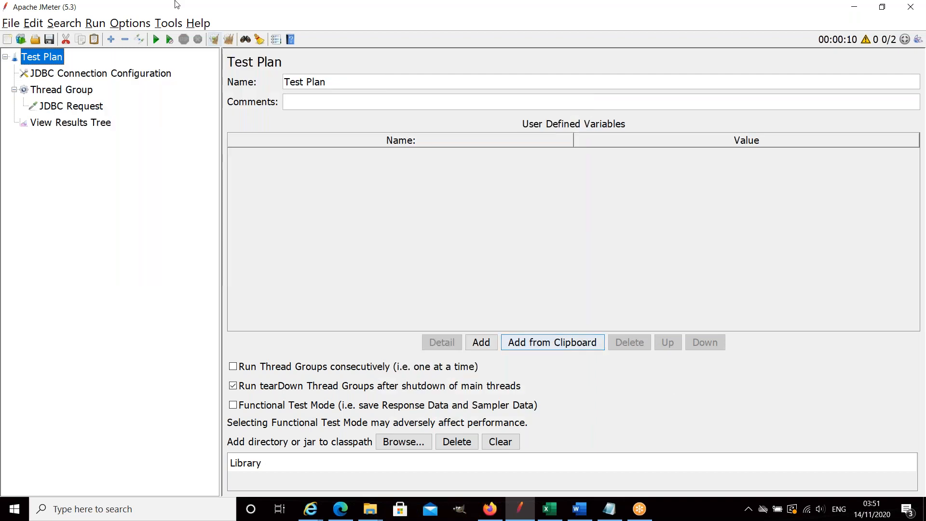
Review the plan's elements: the JDBC Connection Configuration, Thread Group, JDBC Request query and View Results Tree.
click(92, 73)
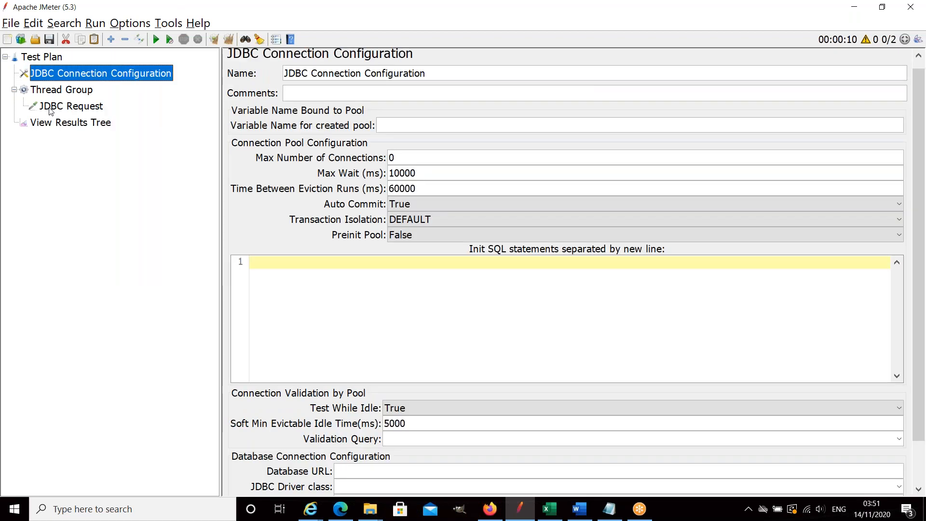
click(79, 107)
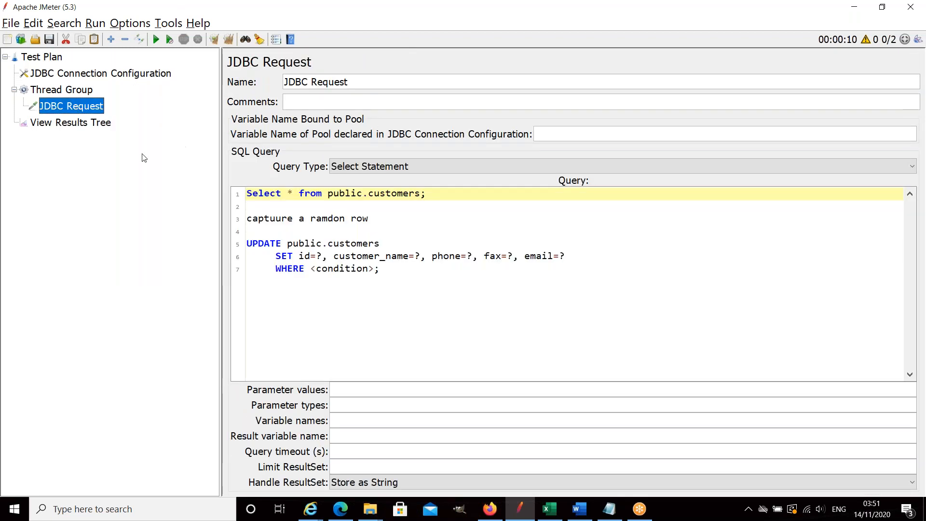
click(100, 126)
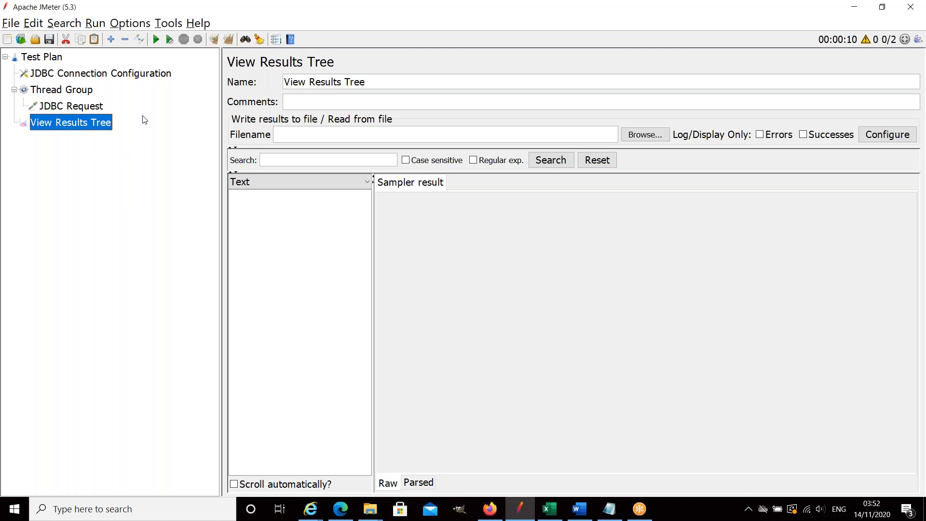
click(113, 79)
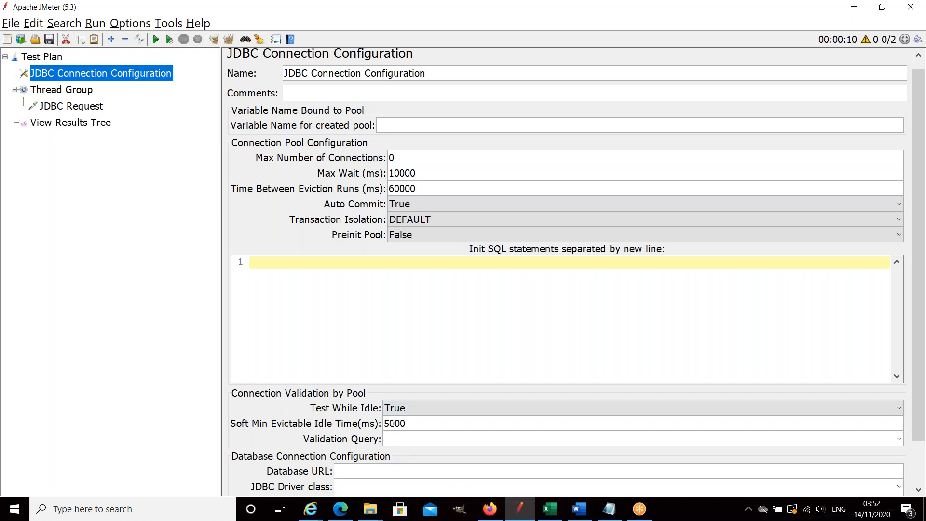
click(89, 91)
click(99, 107)
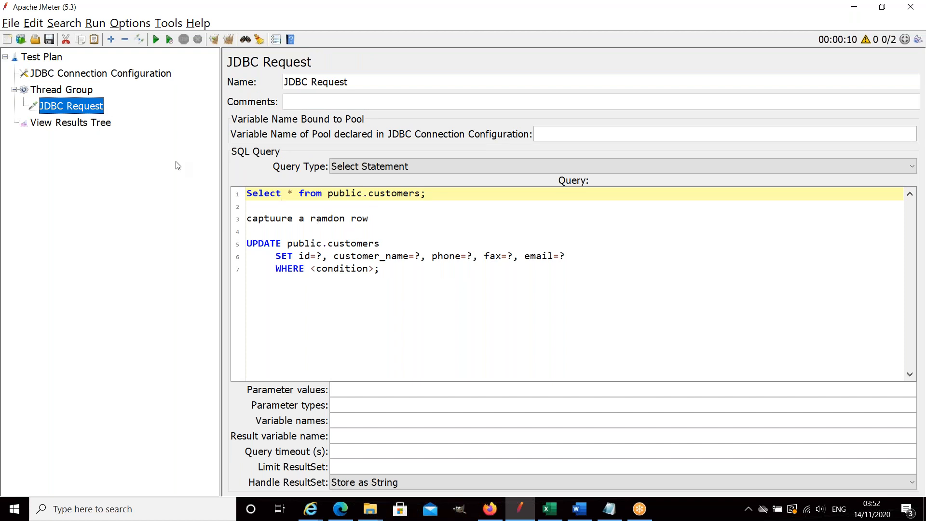
click(109, 126)
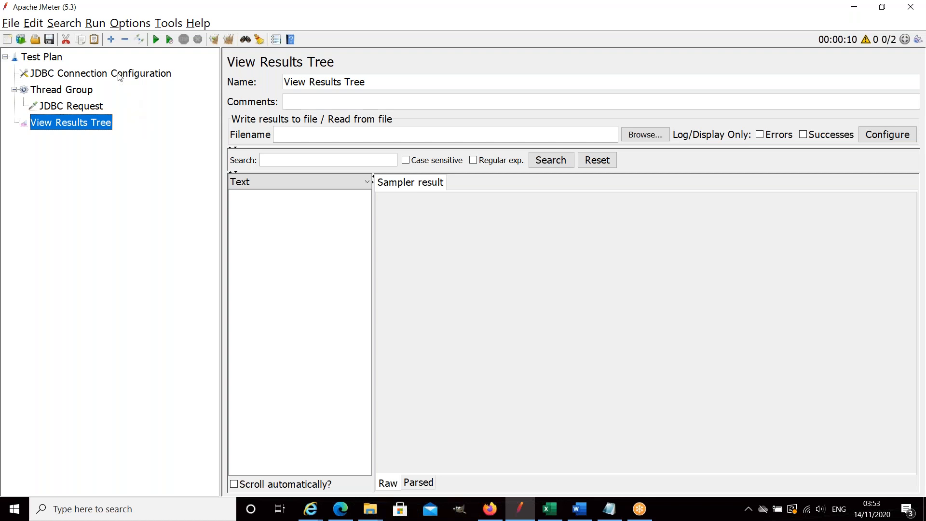
click(93, 109)
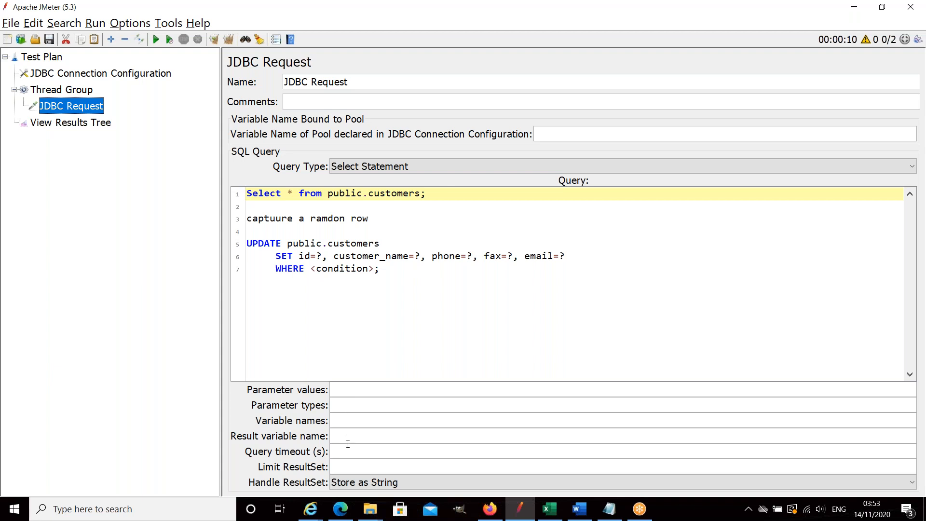
click(104, 76)
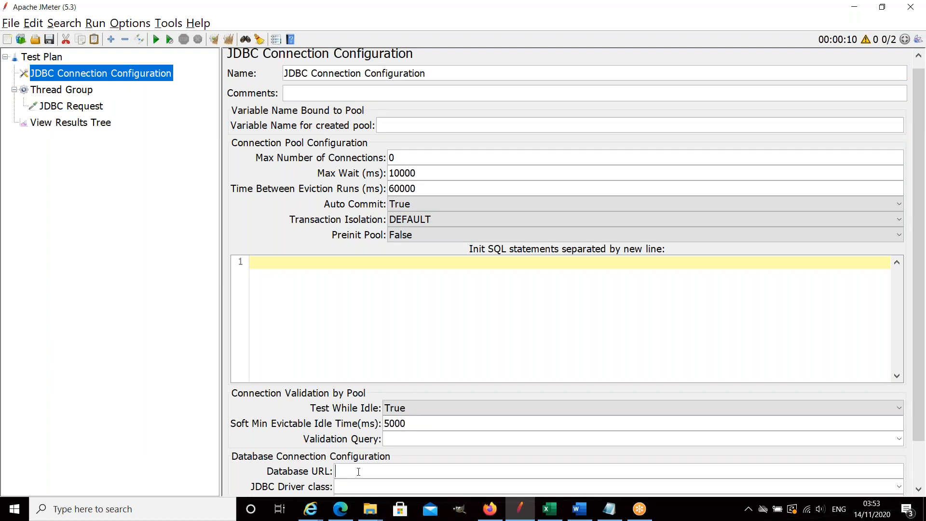
click(94, 111)
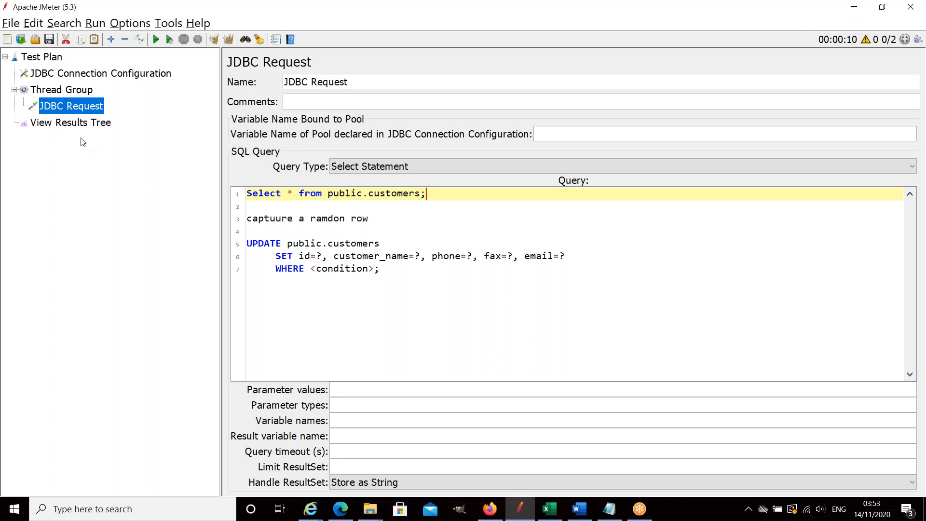
click(79, 125)
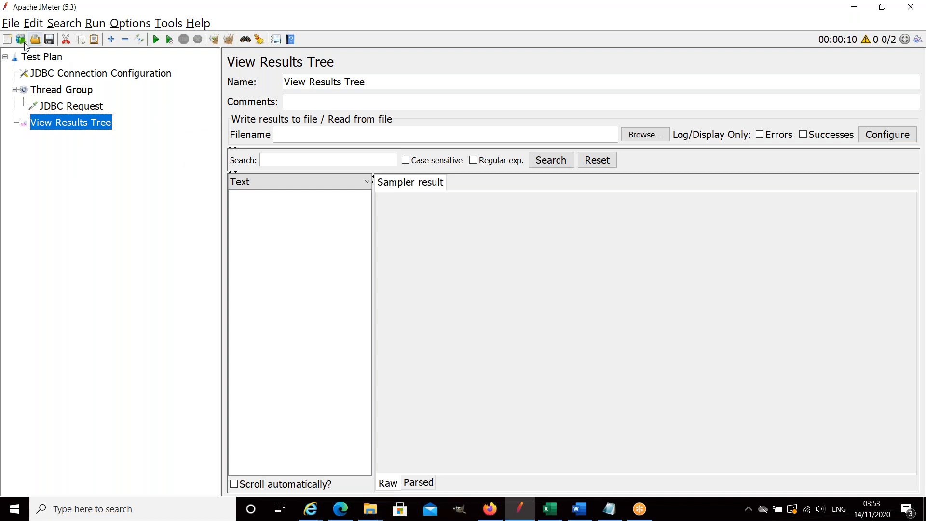
click(11, 24)
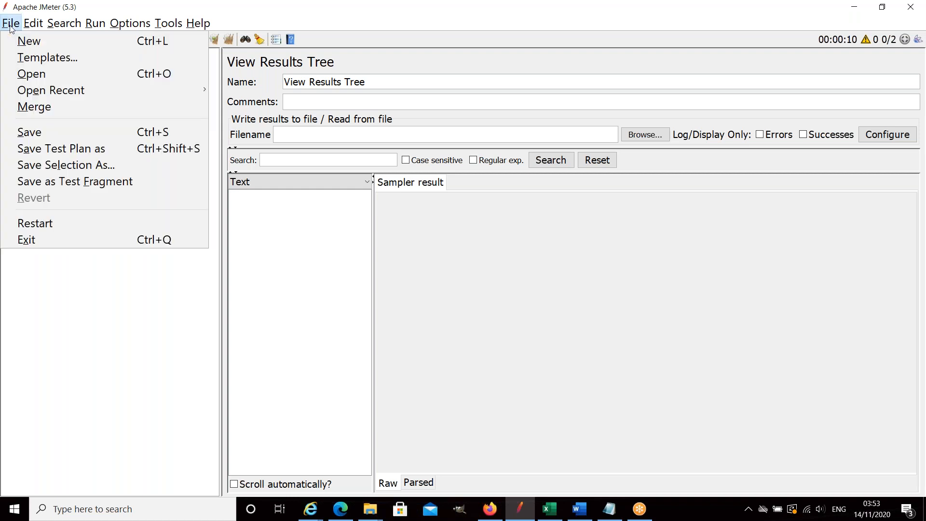
click(38, 74)
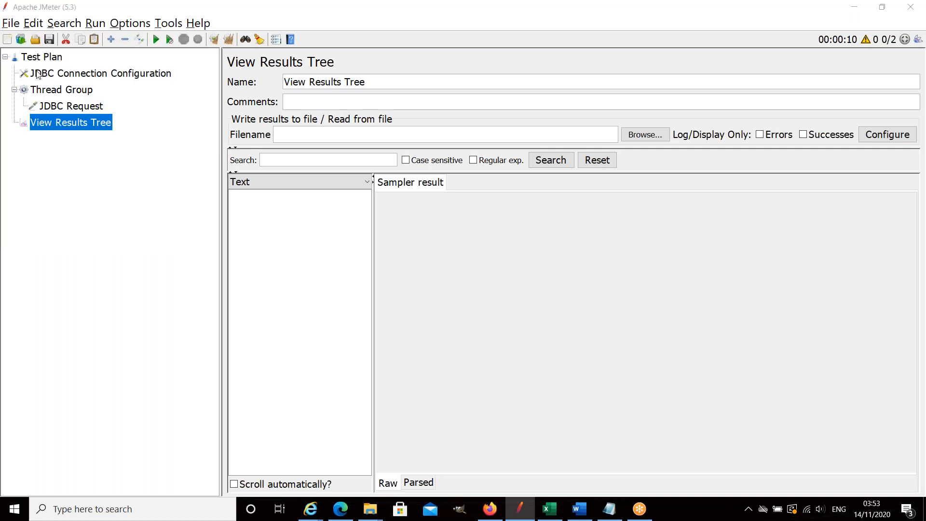
click(304, 291)
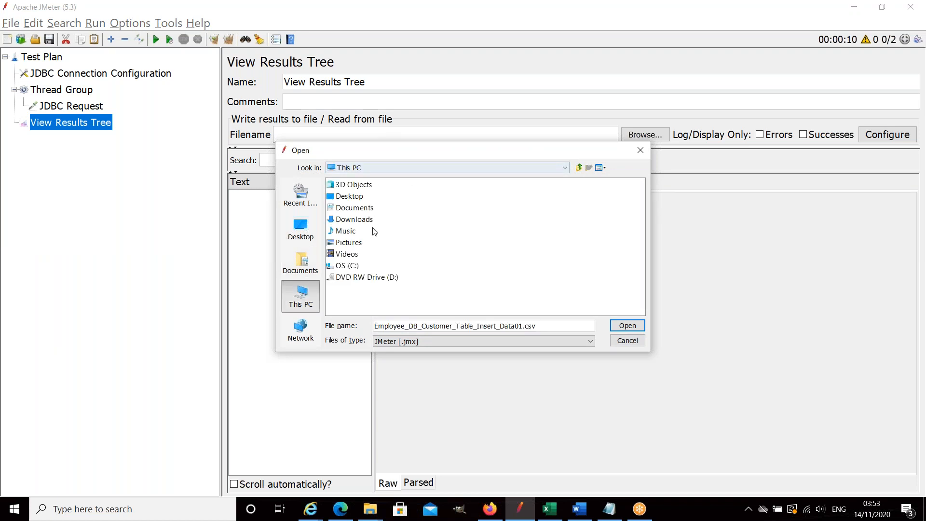
click(353, 267)
double_click(353, 267)
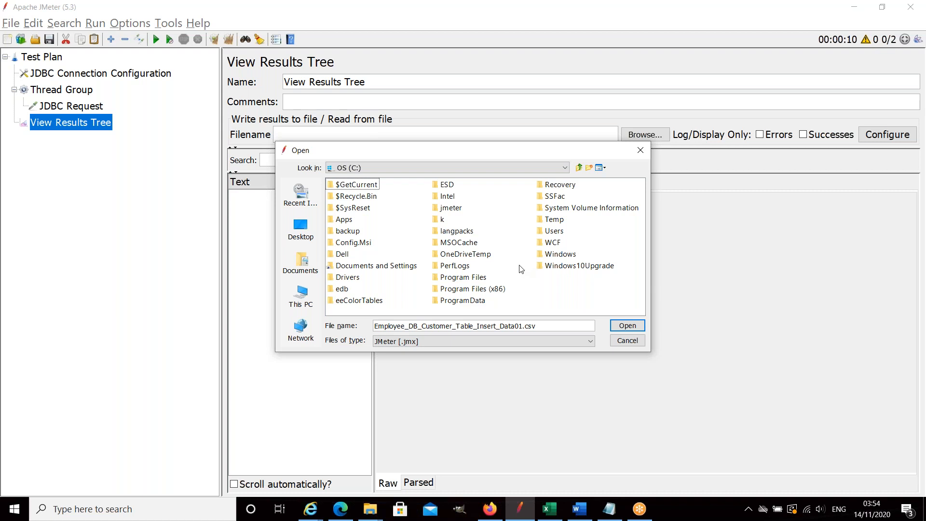
click(628, 341)
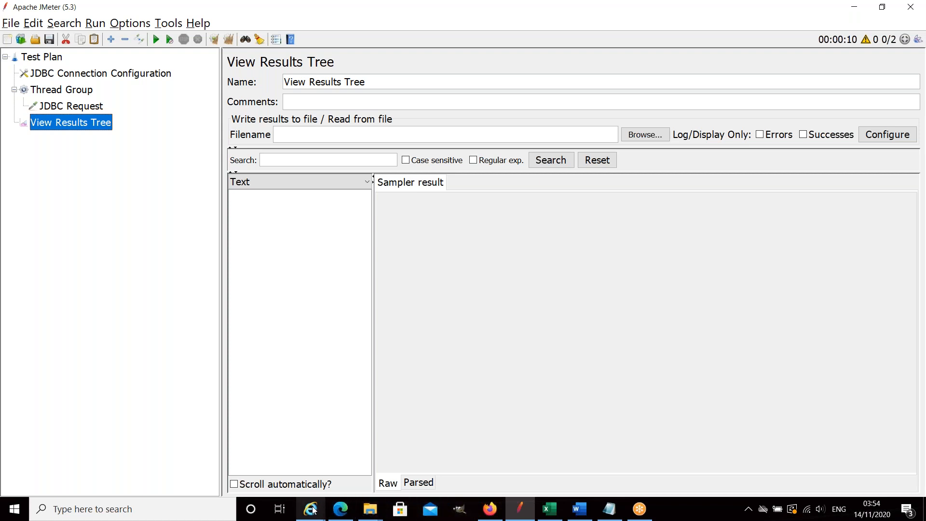
Switch to Internet Explorer.
mouse_move(311, 510)
click(233, 453)
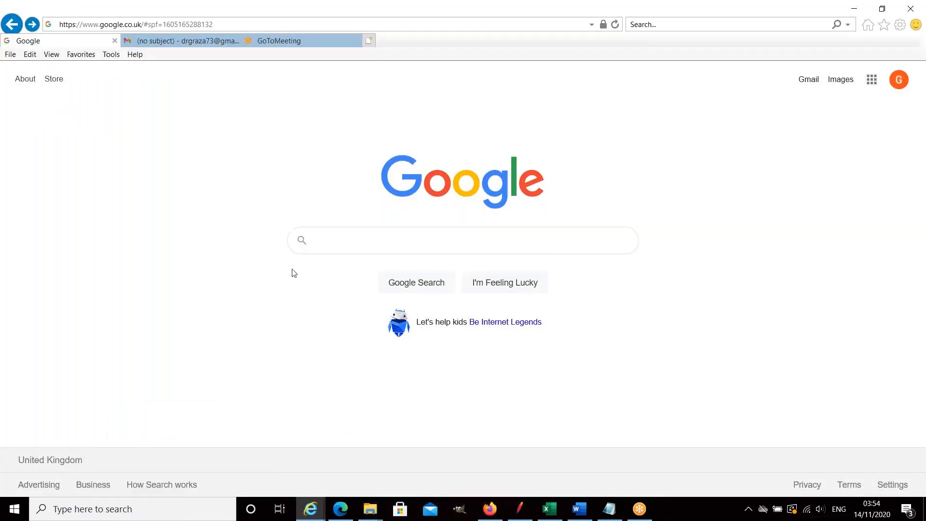
click(424, 241)
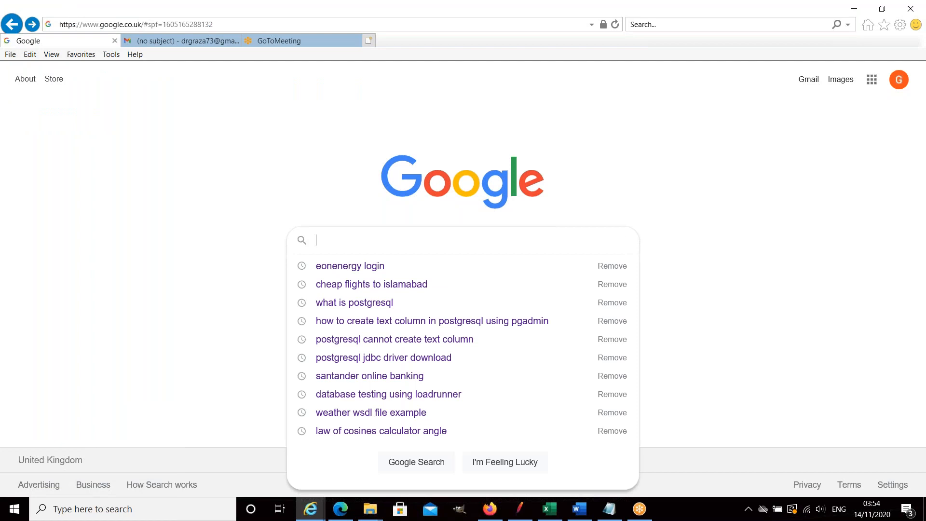
text(fow)
key(Return)
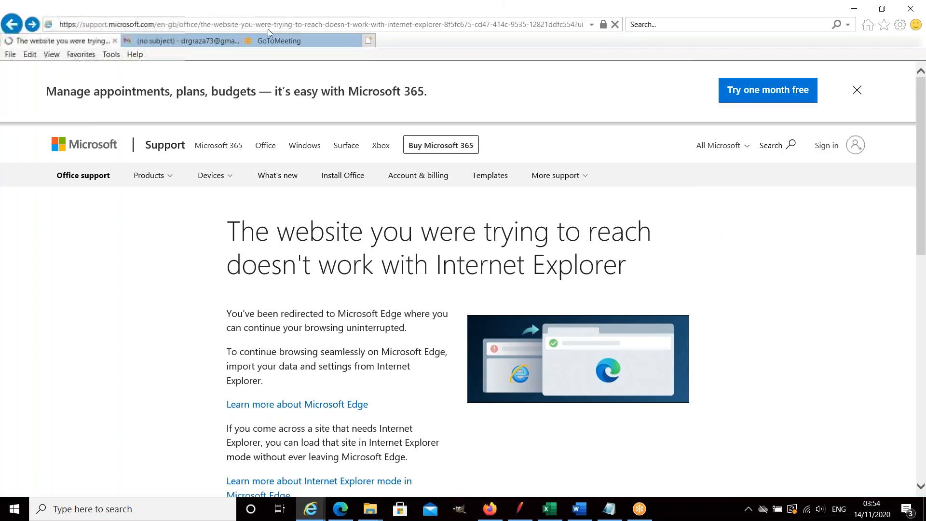
Open the Google home page and search for "download postgresql".
click(269, 26)
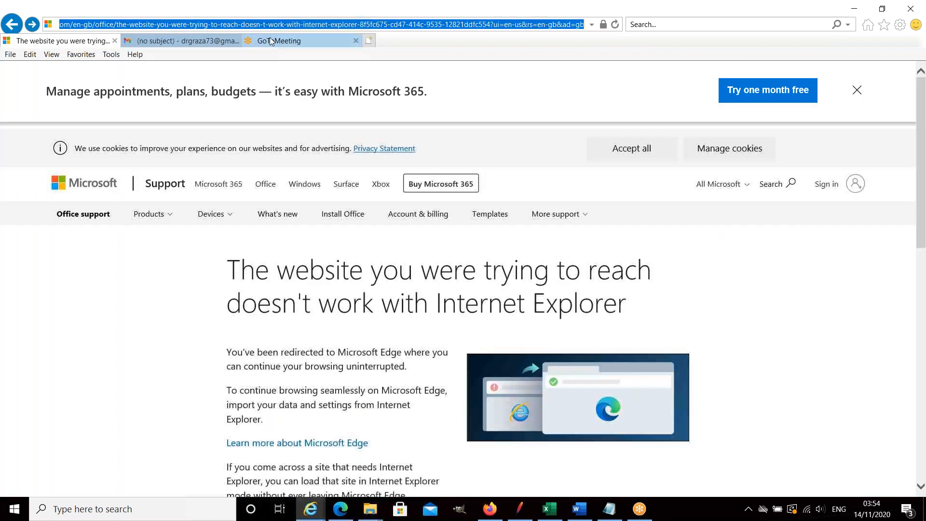
text(goo)
click(269, 40)
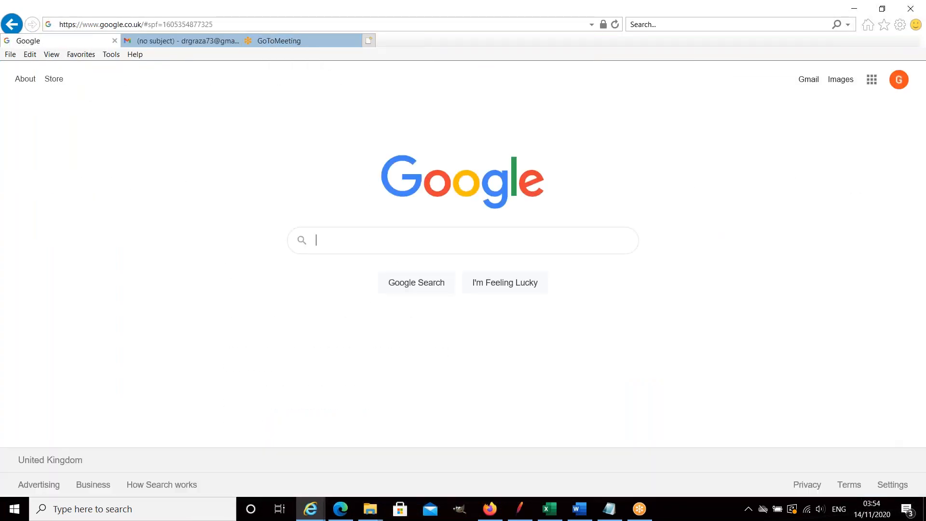
text(do)
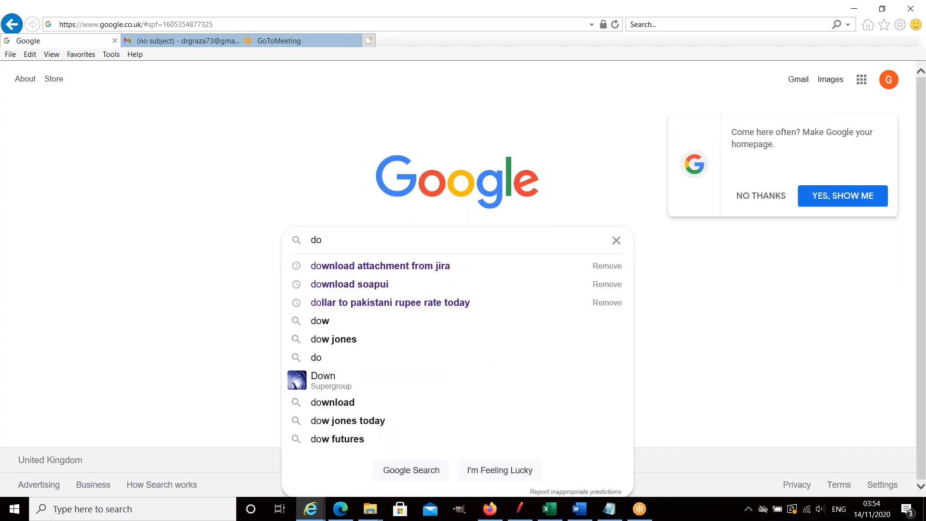
text(wn)
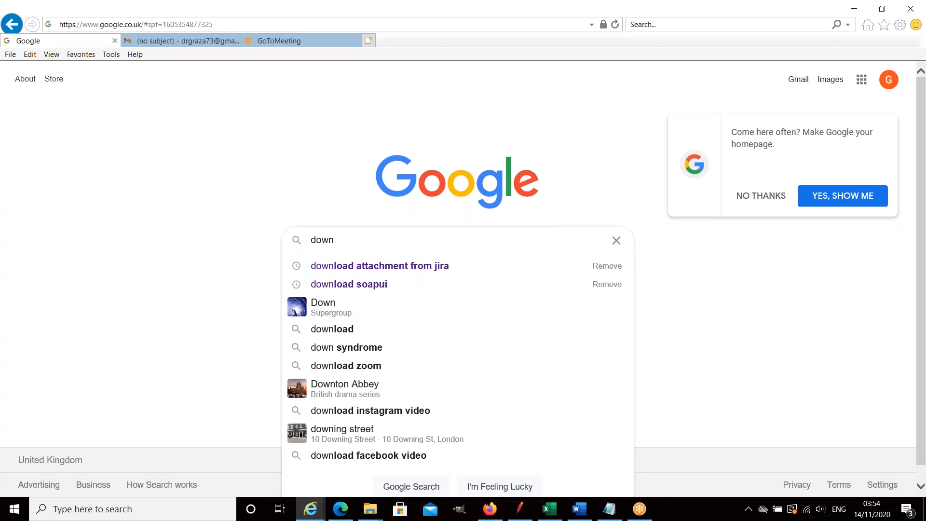
text(load postgres)
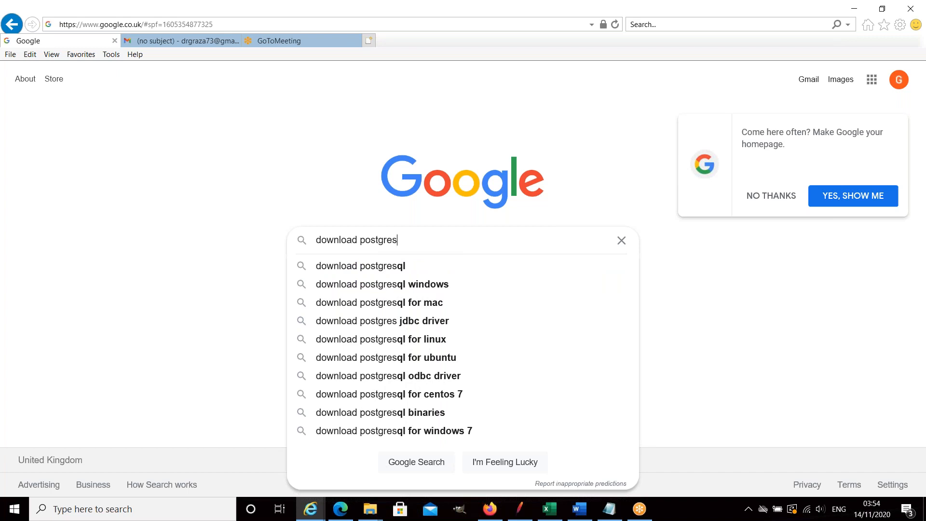
click(386, 269)
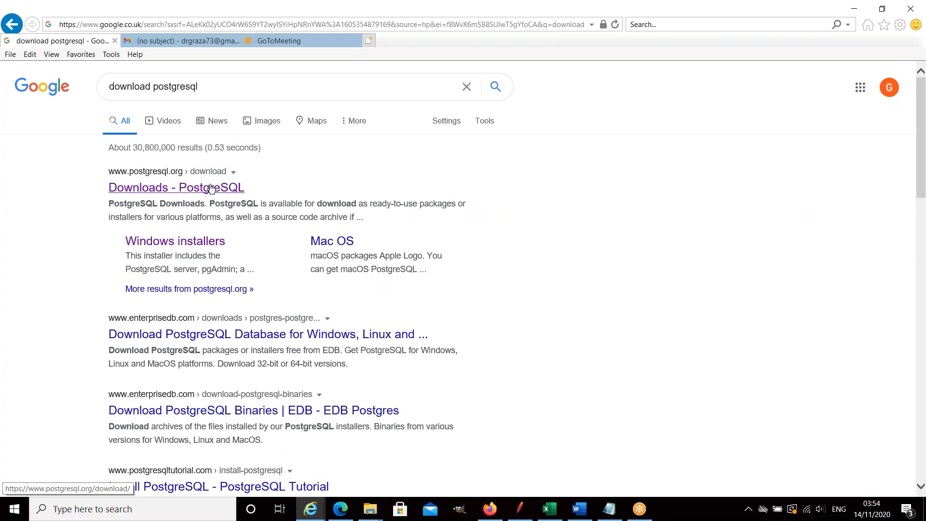
Find the PostgreSQL 13.1 Windows x86-64 installer through PostgreSQL's official Windows download page, start its download and cancel the save prompt.
click(206, 190)
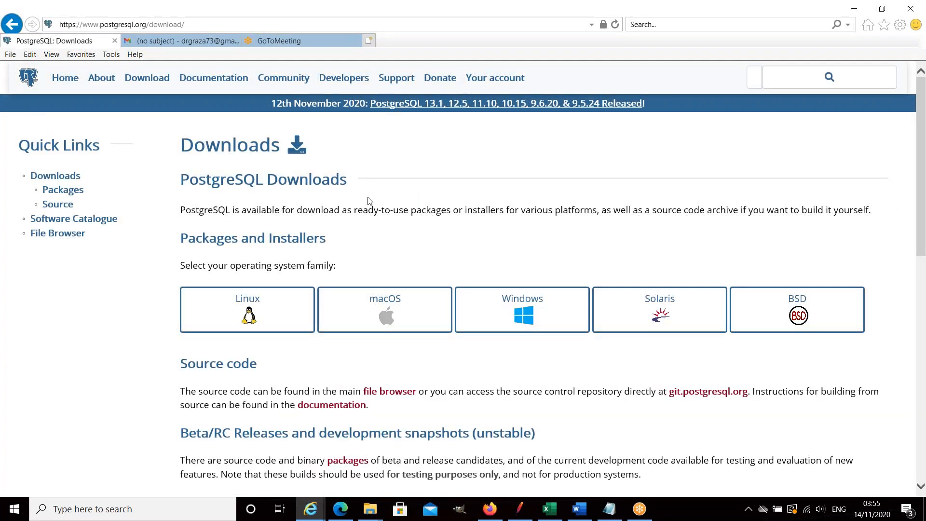
scroll(435, 212, down, 3)
click(523, 182)
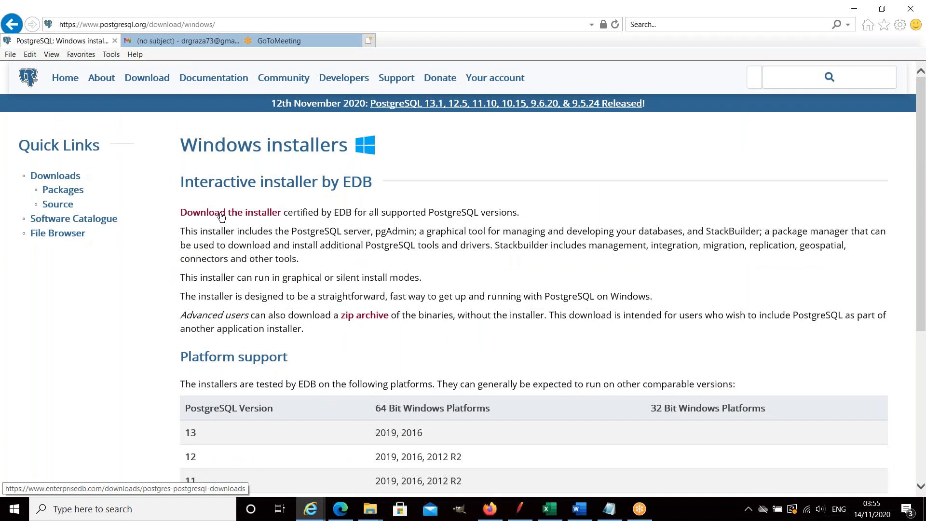
click(221, 214)
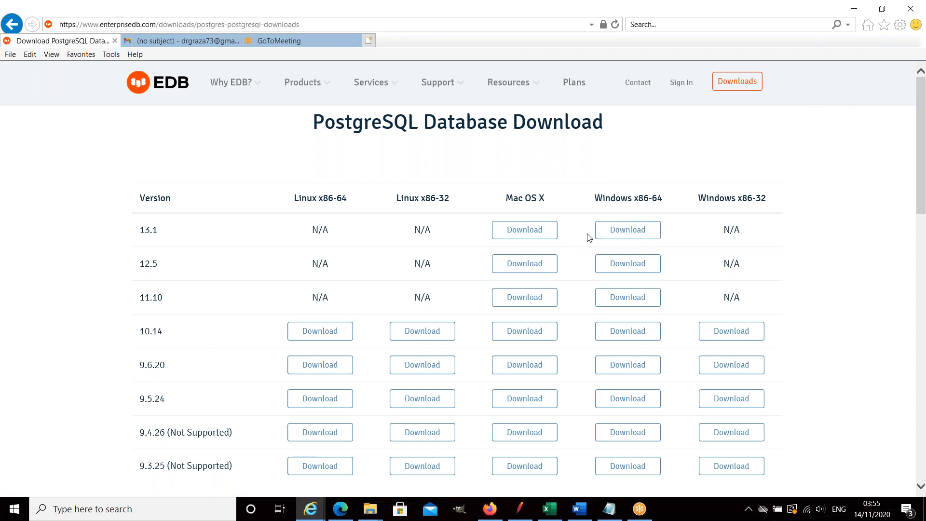
click(620, 230)
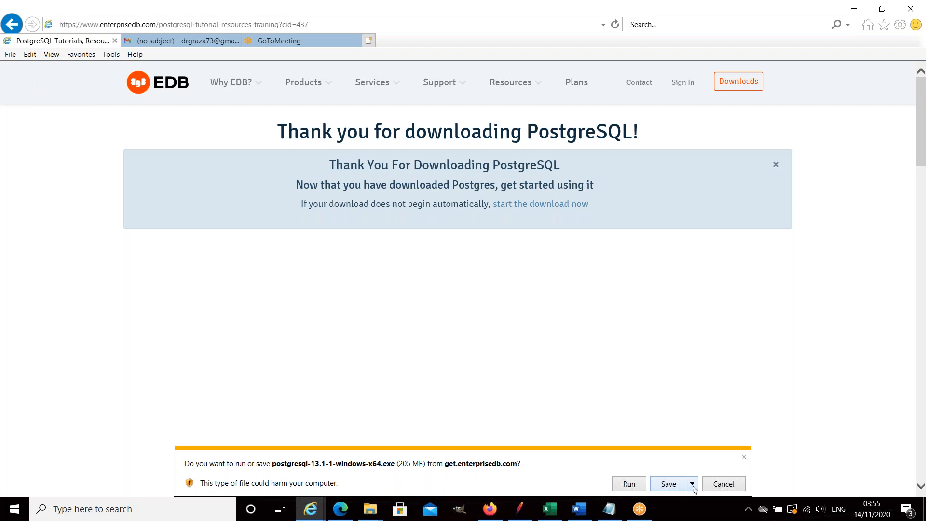
click(722, 484)
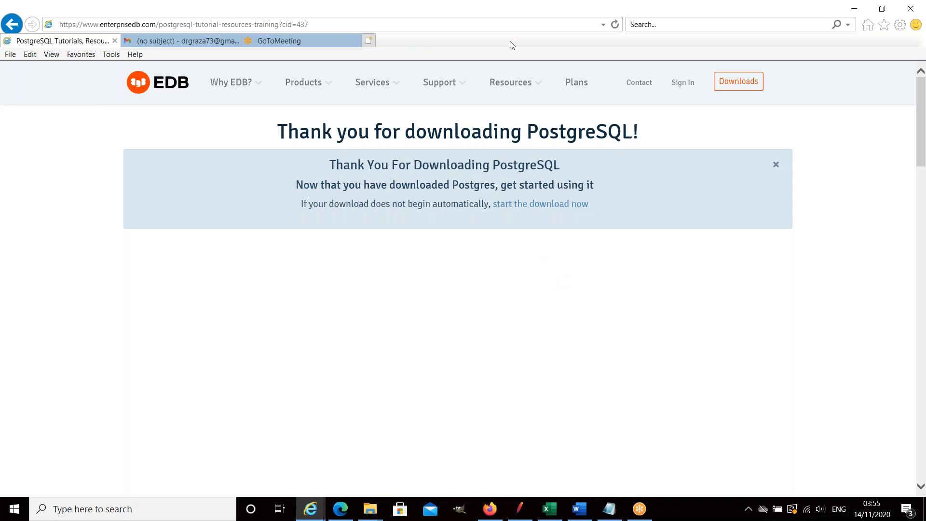
Switch to Firefox and open the Google home page.
mouse_move(492, 512)
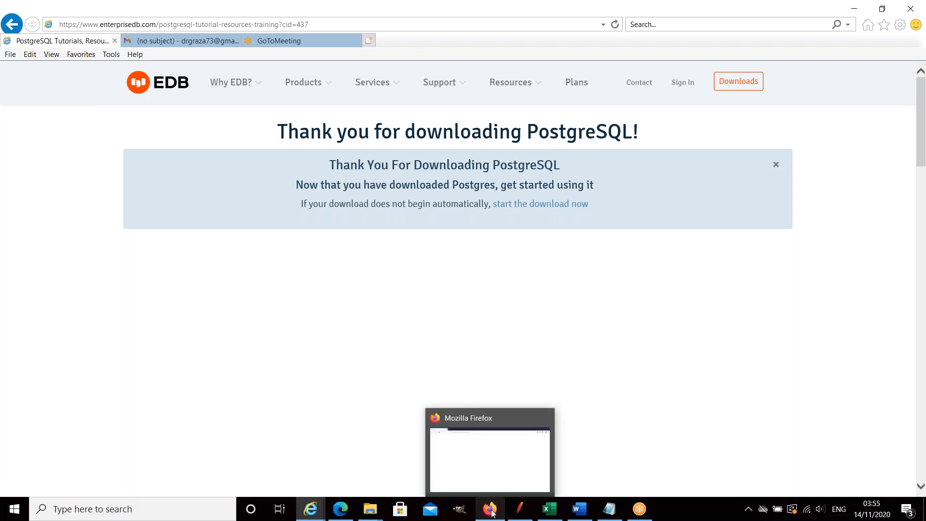
click(498, 472)
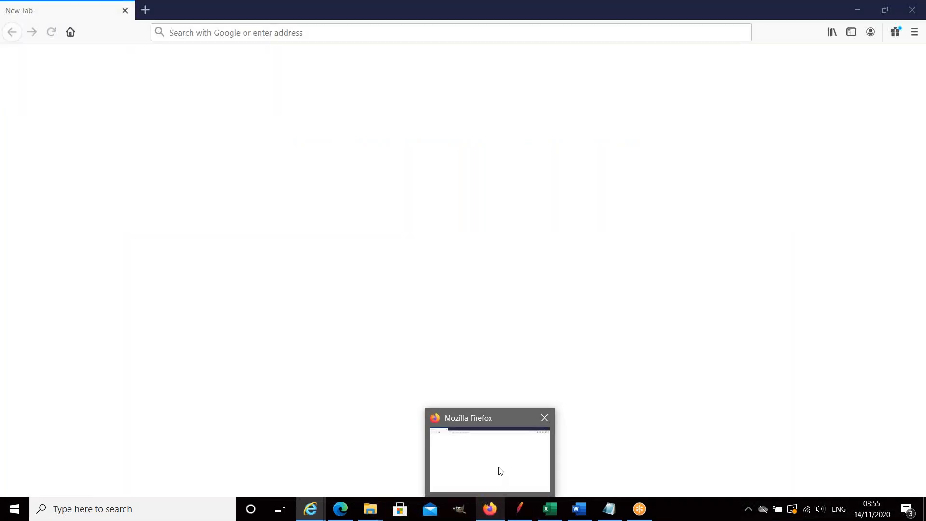
click(498, 468)
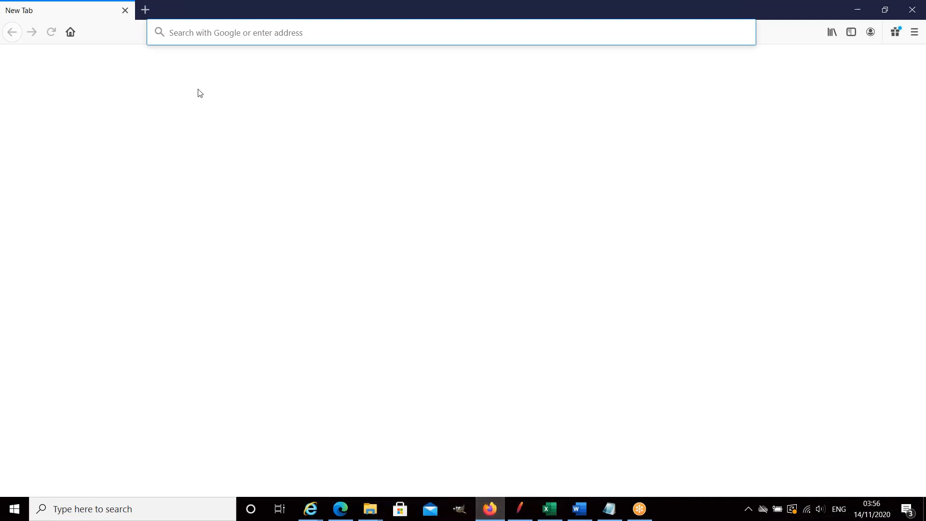
click(239, 32)
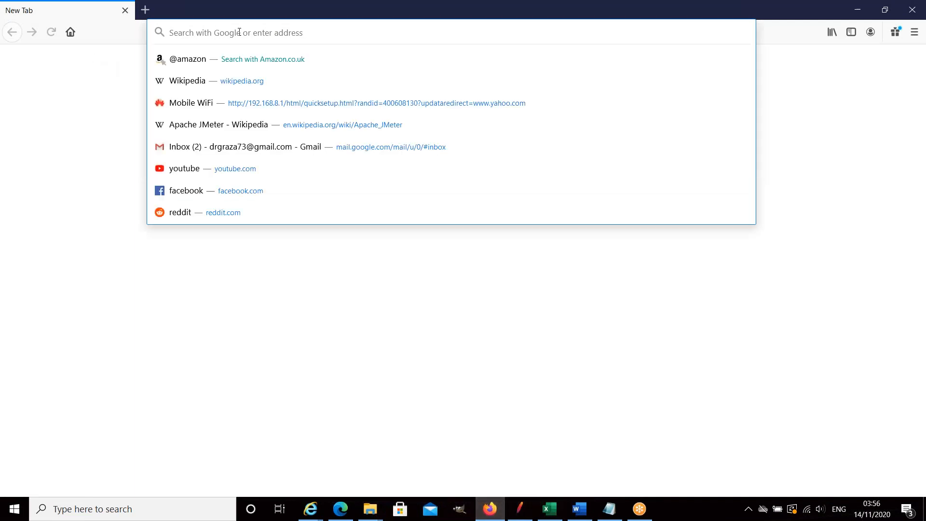
text(google.com/)
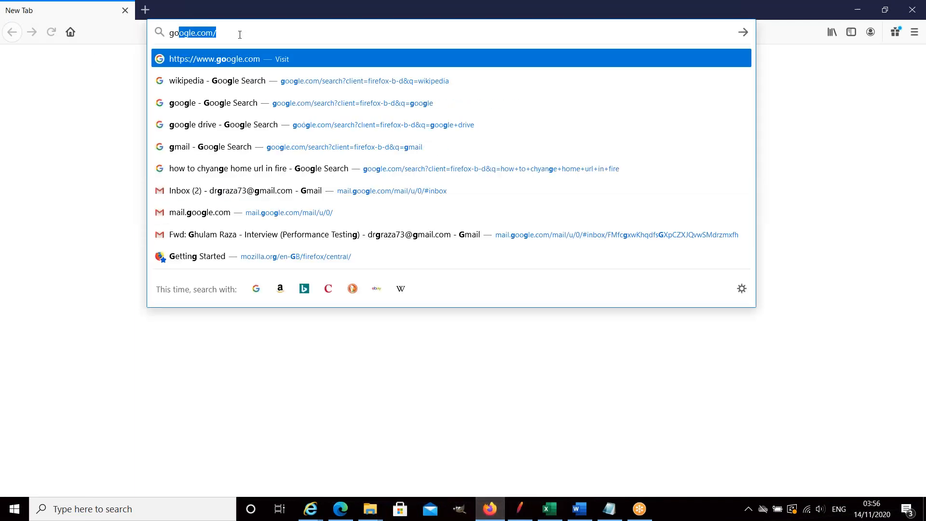
key(Down)
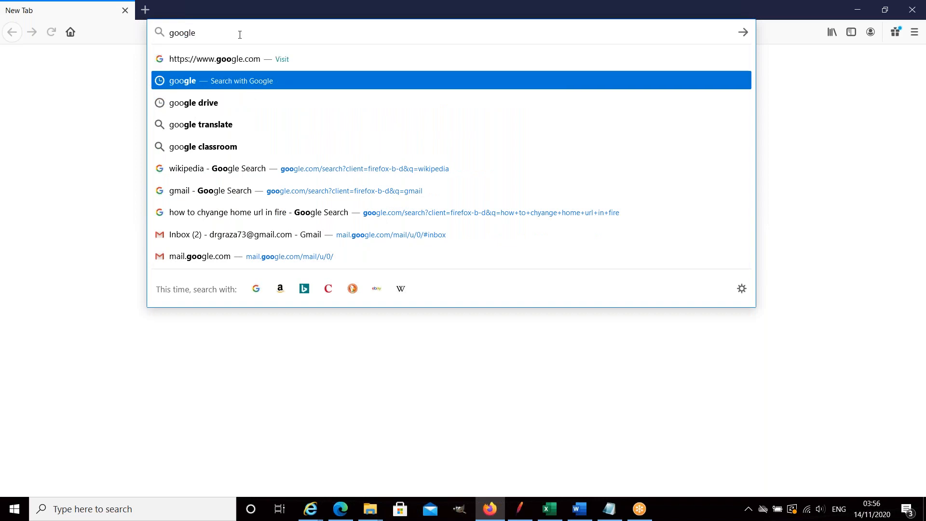
key(Up)
key(Return)
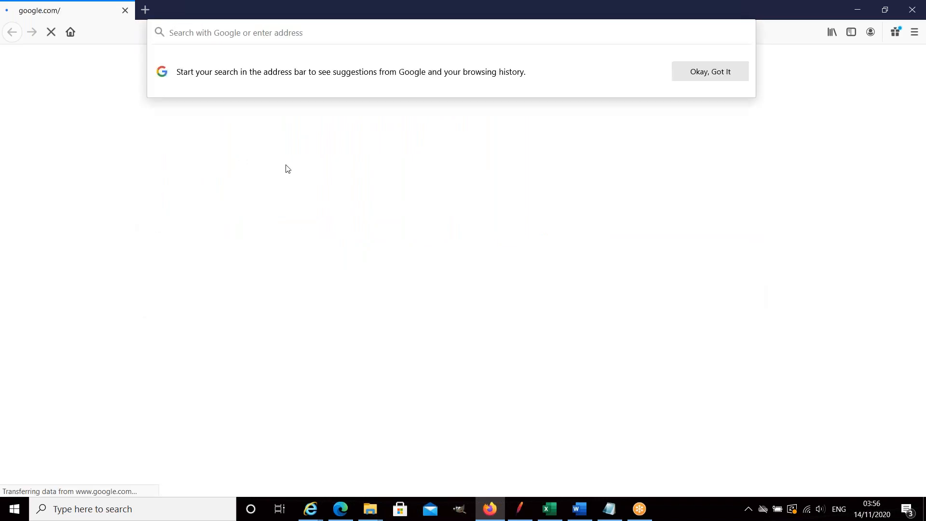
Search Google for "postgresql jdbc driver download" and open the jdbc.postgresql.org download page.
click(321, 220)
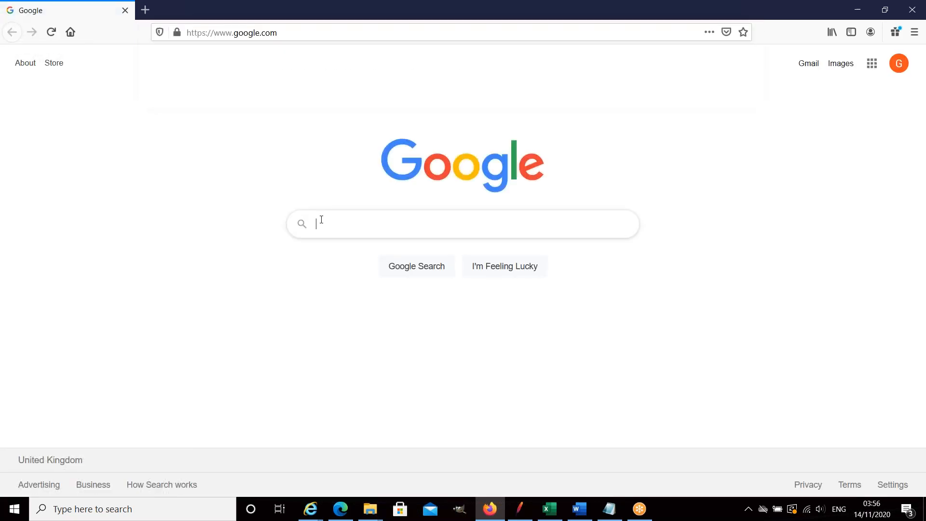
text(postgr)
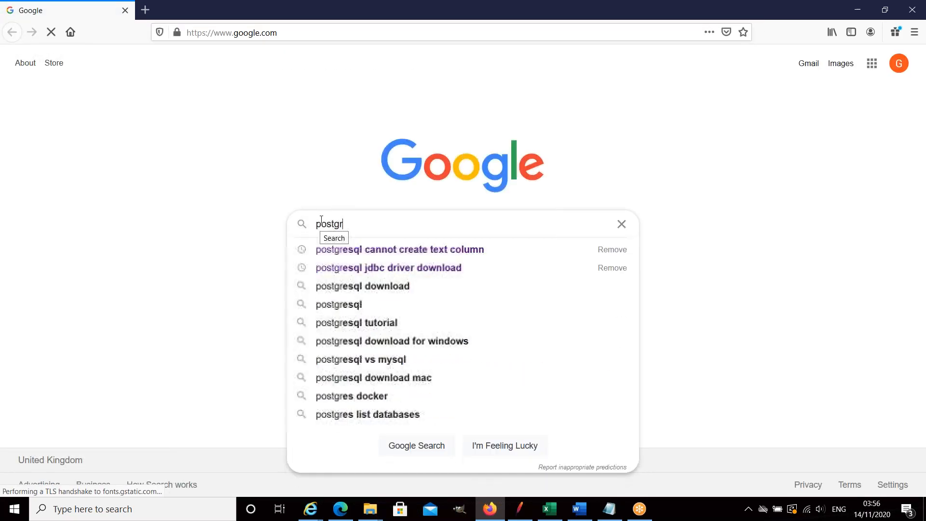
click(402, 272)
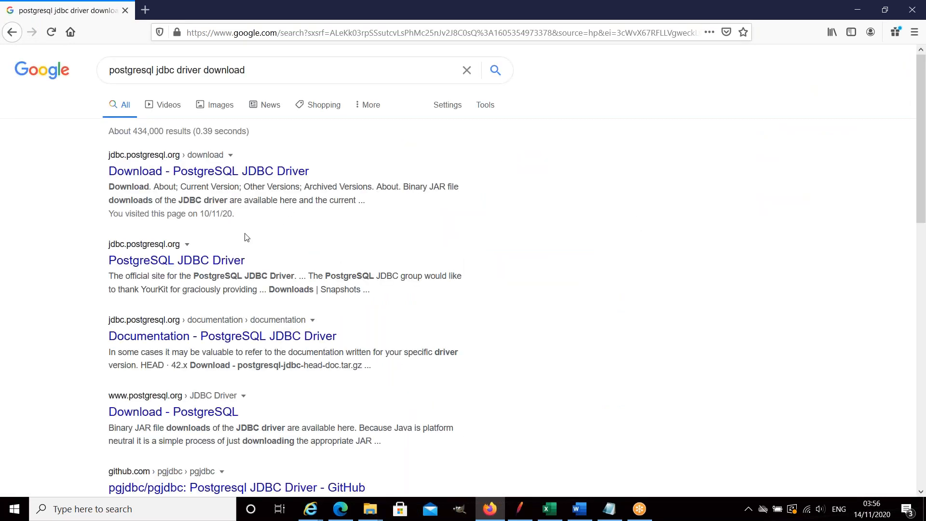
click(221, 171)
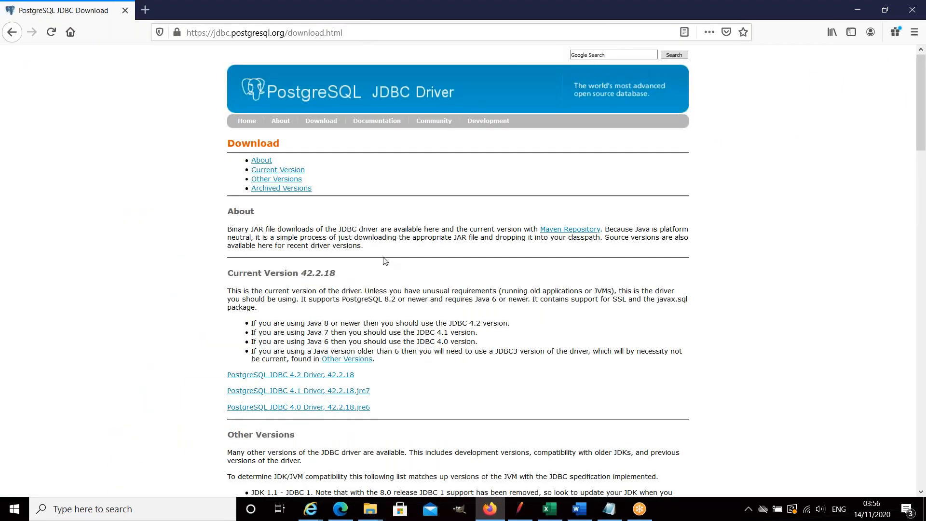
Look through the current and other PostgreSQL JDBC driver versions on the download page and switch back to Apache JMeter.
scroll(292, 267, down, 3)
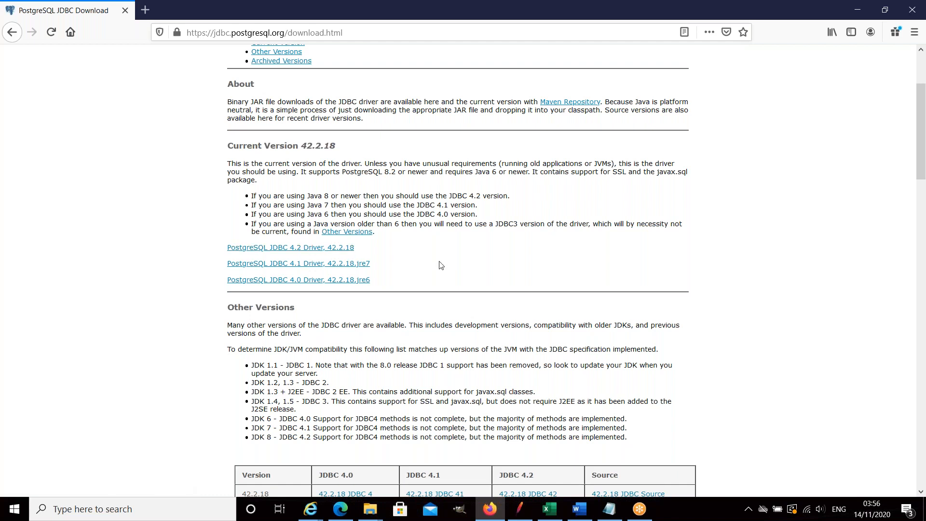
scroll(442, 266, down, 2)
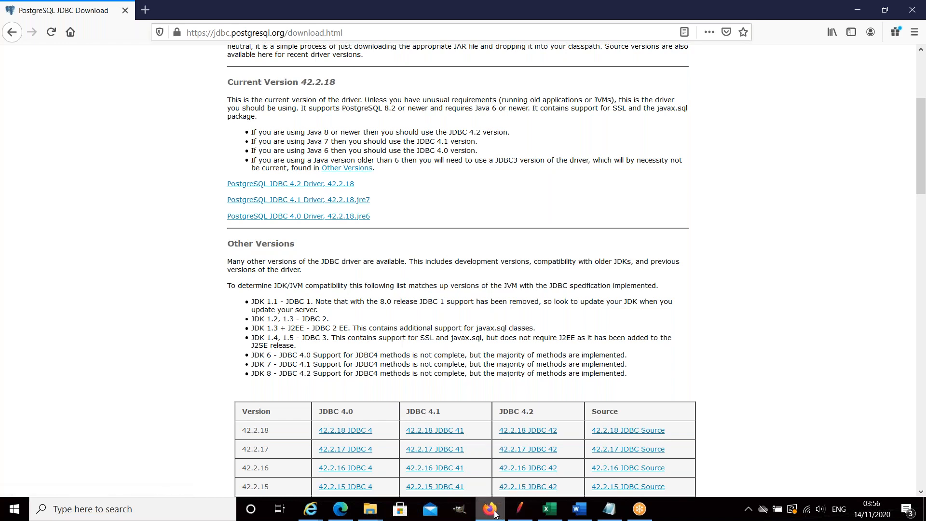
mouse_move(495, 511)
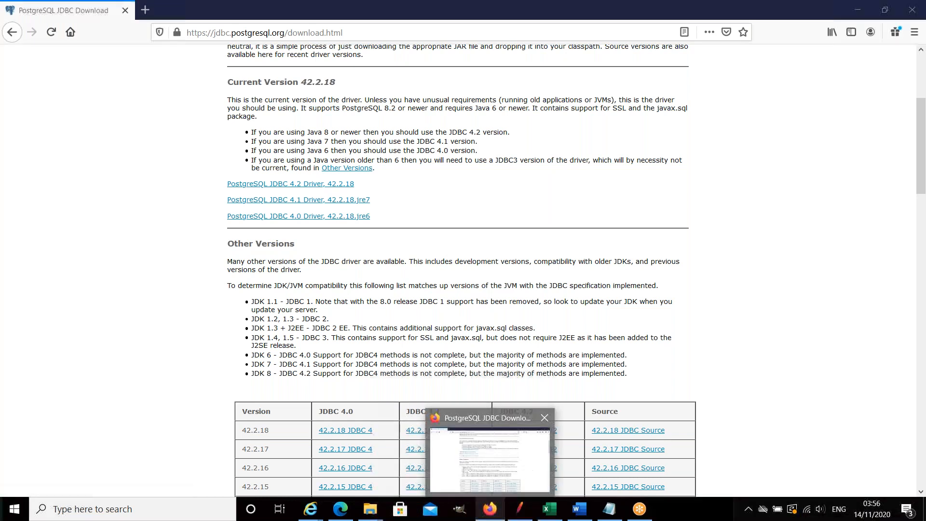
scroll(457, 391, up, 4)
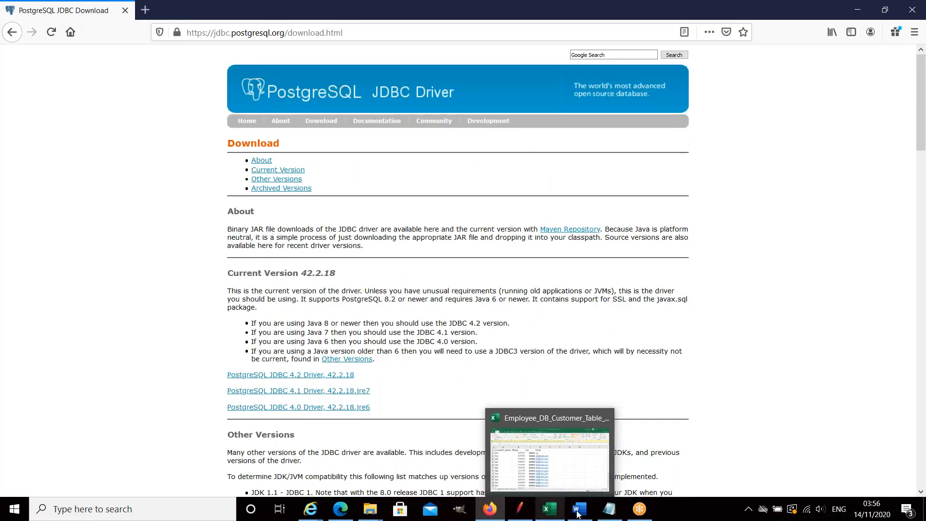
click(520, 515)
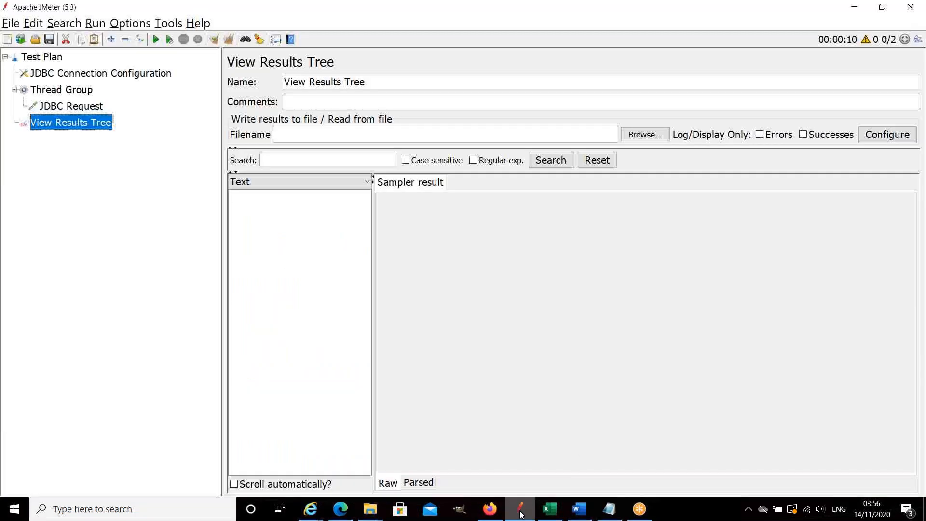
Enter "url" as the placeholder Database URL in the JDBC Connection Configuration.
click(76, 74)
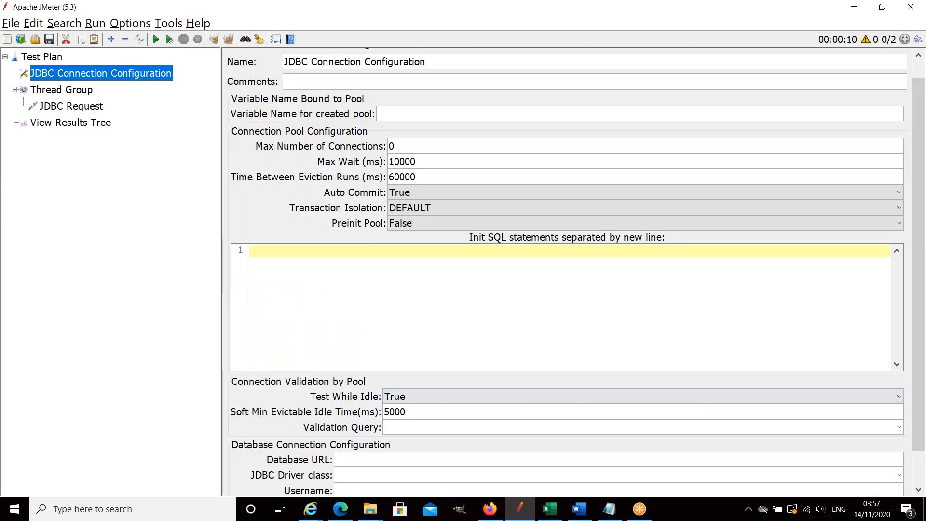
click(358, 459)
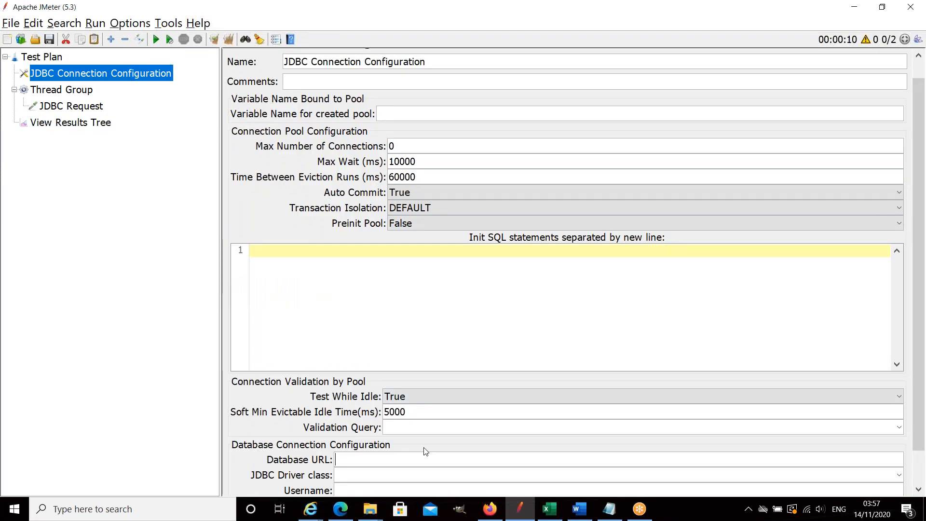
text(url)
Review the public.customers select query in the JDBC Request and return to the JDBC Connection Configuration.
click(100, 110)
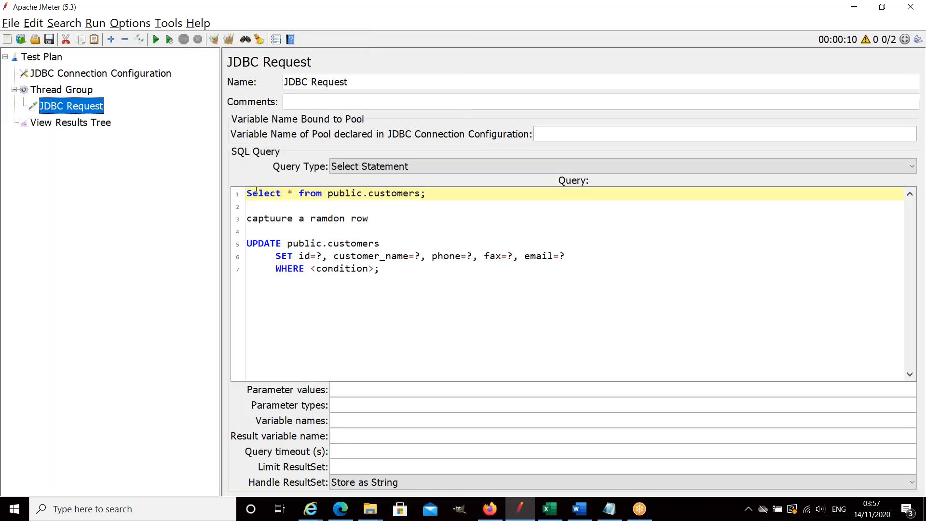
drag(248, 193, 418, 201)
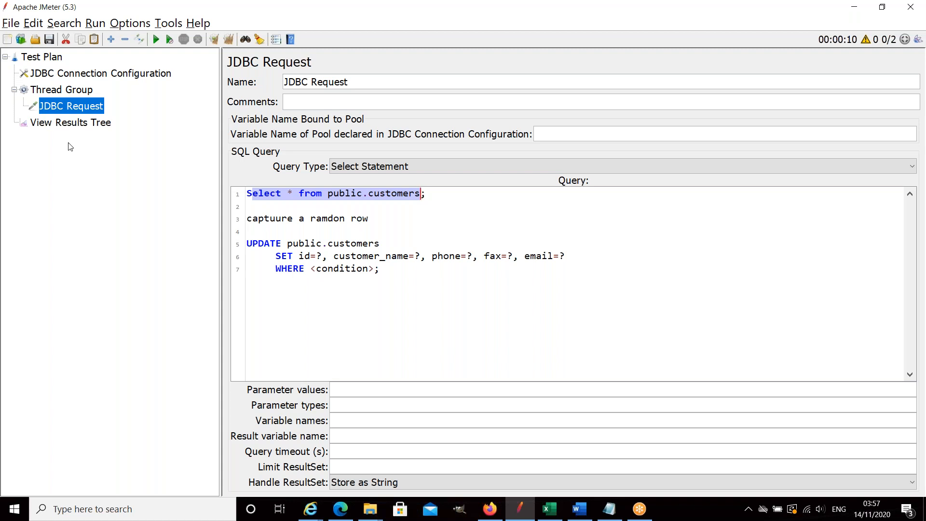
click(55, 61)
click(58, 75)
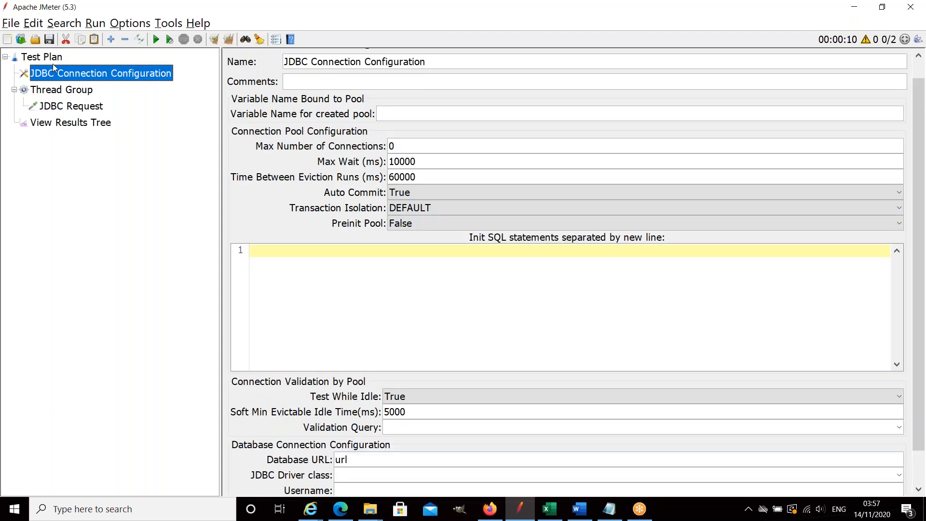
Look through the timers and listeners that can be added to the Test Plan, and revisit the JDBC Request and View Results Tree.
right_click(54, 60)
mouse_move(94, 69)
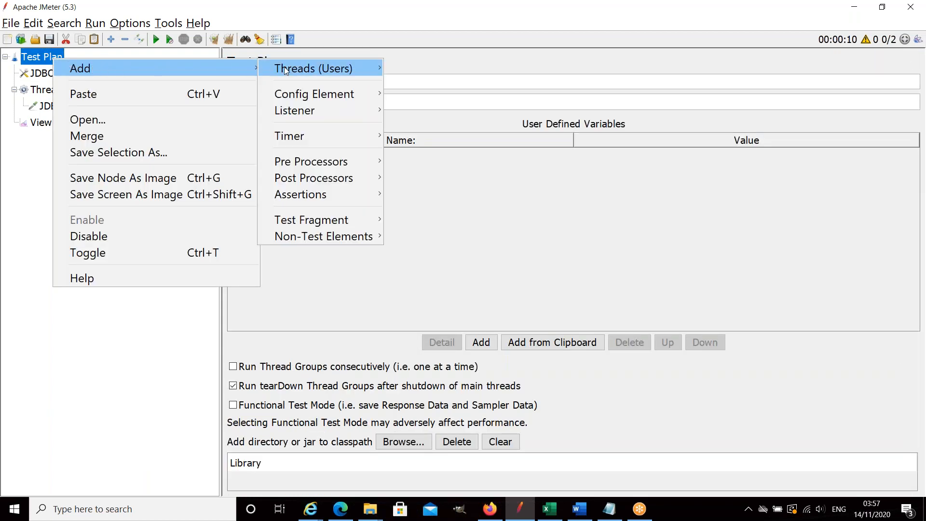
mouse_move(285, 71)
mouse_move(312, 142)
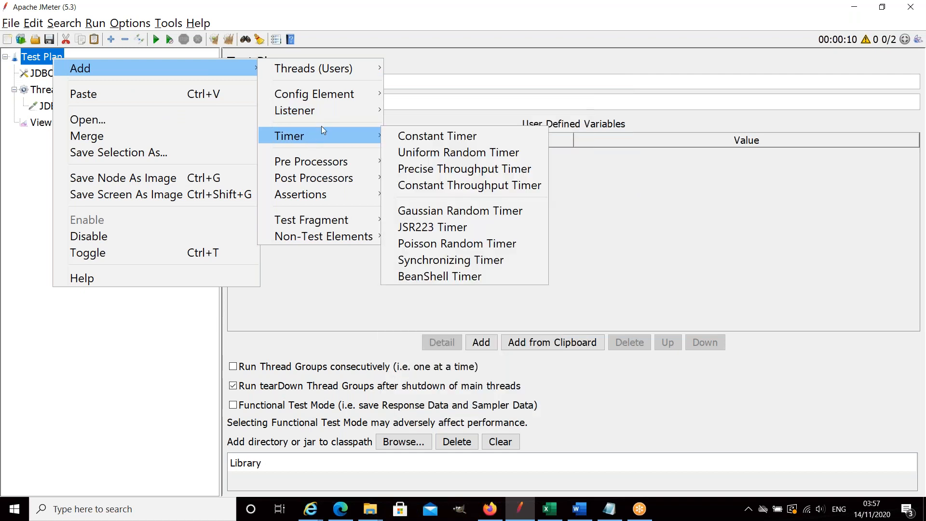
mouse_move(323, 111)
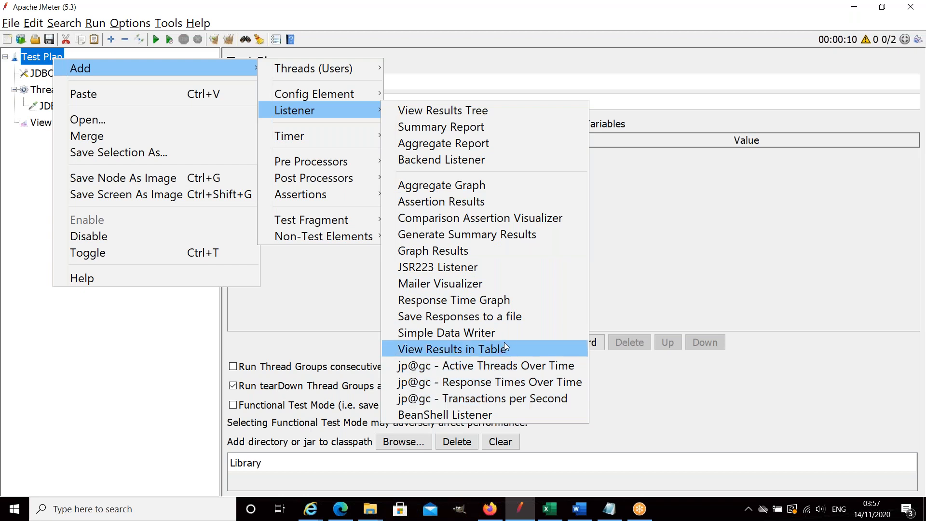
click(308, 340)
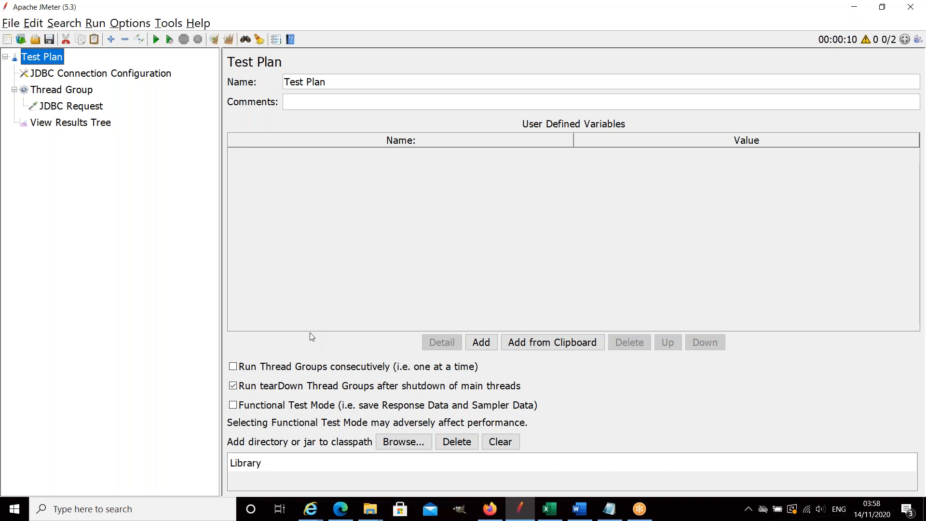
click(100, 109)
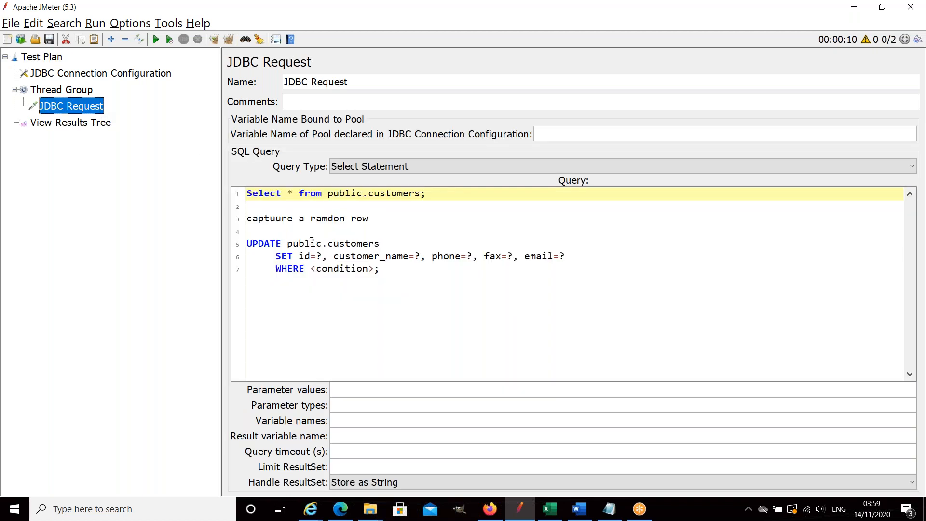
click(91, 127)
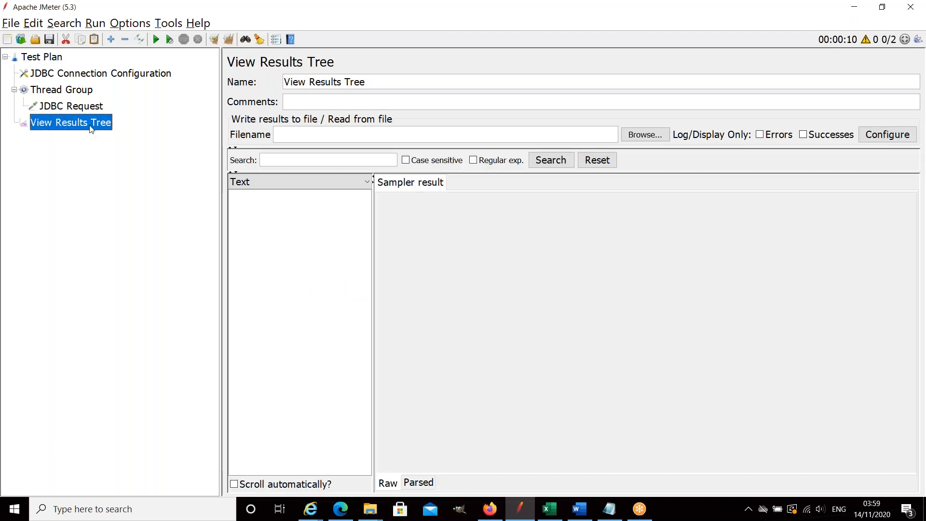